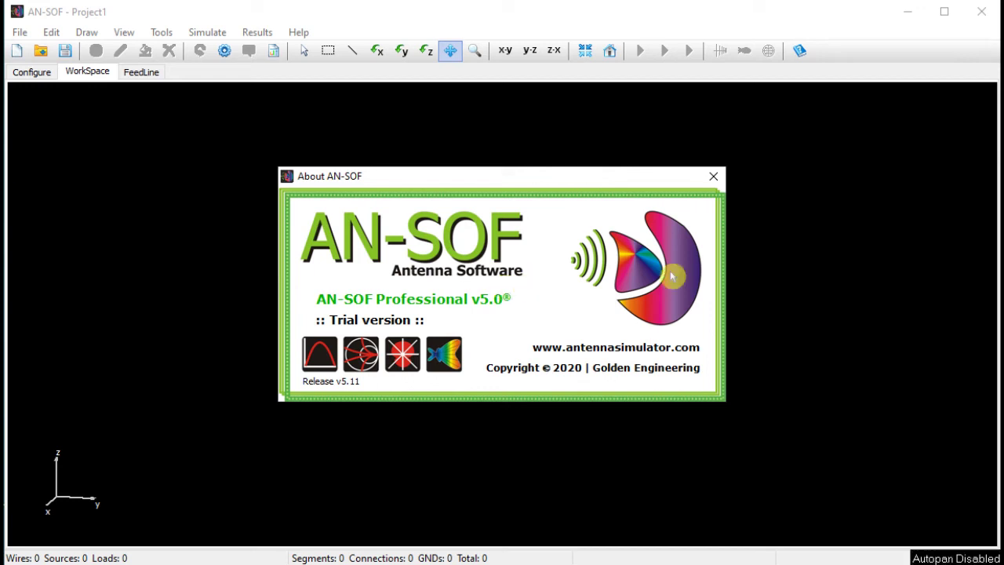
Step: Dismiss the About window and set the single simulation frequency to 7.2 MHz
left_click(714, 176)
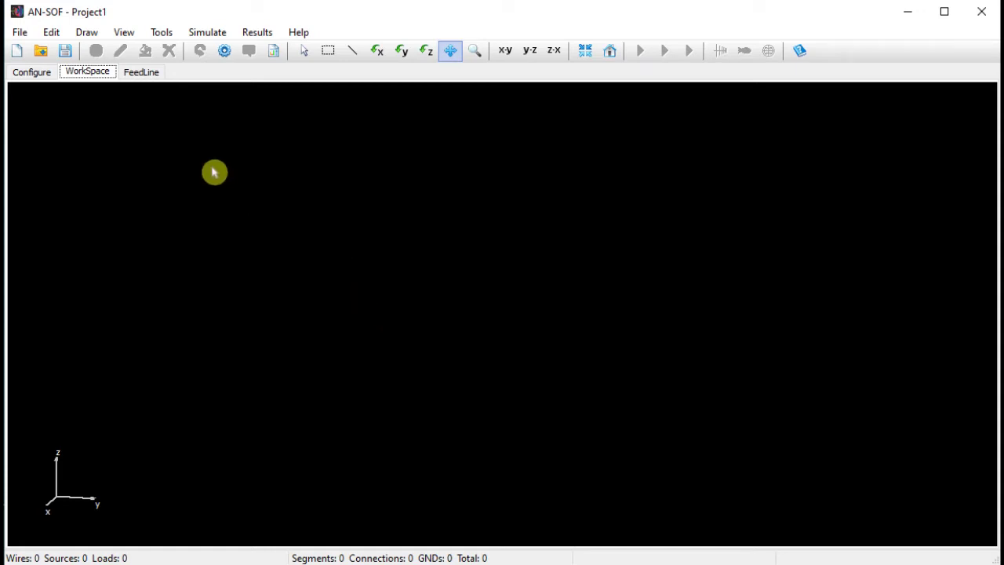
left_click(49, 73)
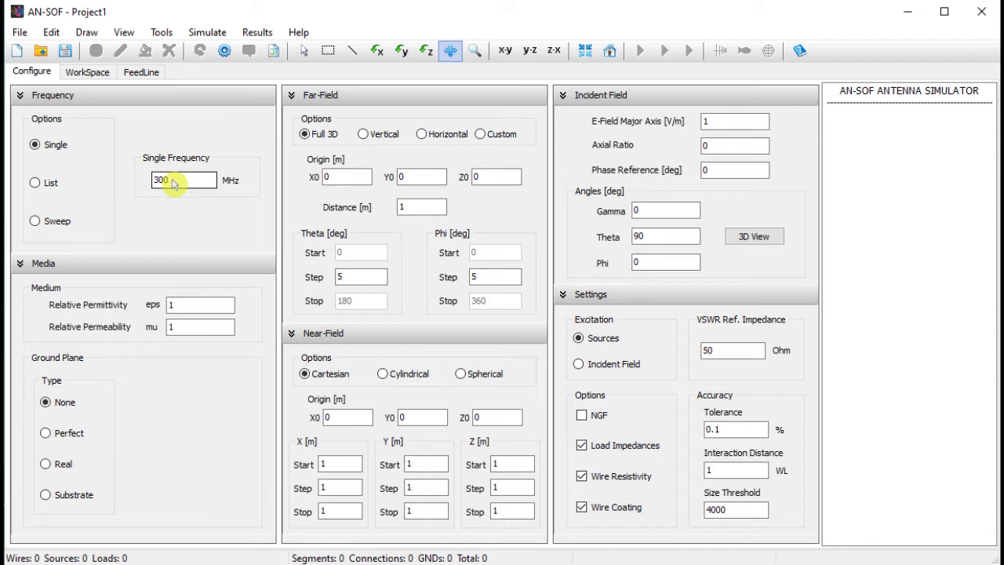
left_click_drag(174, 183, 155, 181)
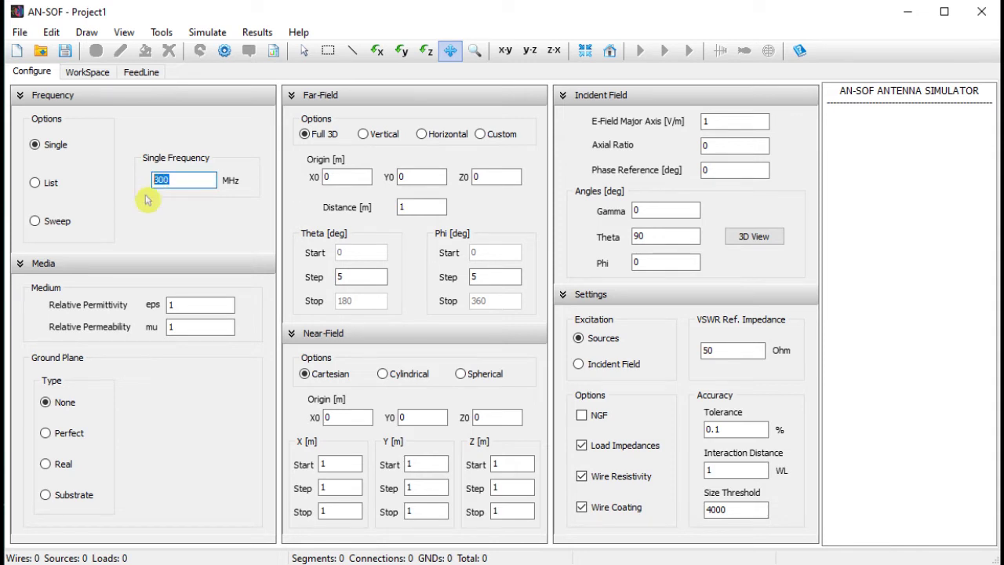
type("7.2")
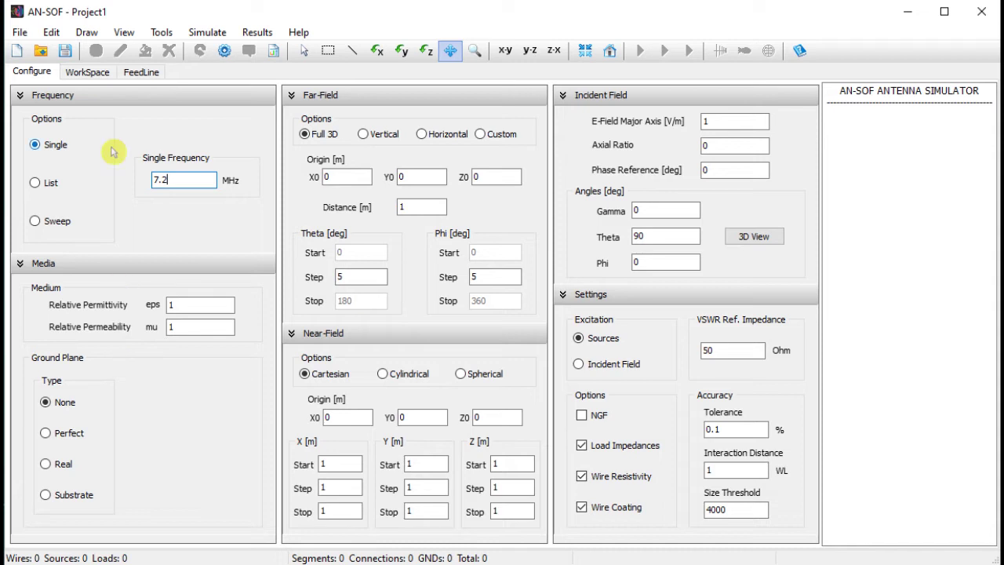
Step: Define a new line in the workspace by Start - Direction - Length from the origin, with Theta 112°, Phi 90° and length 10 m
left_click(93, 74)
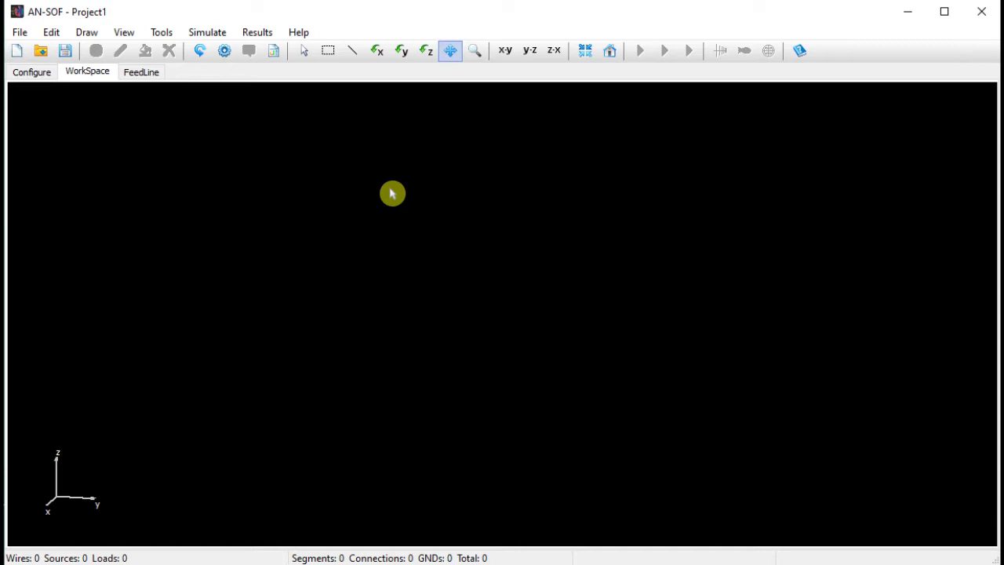
right_click(393, 193)
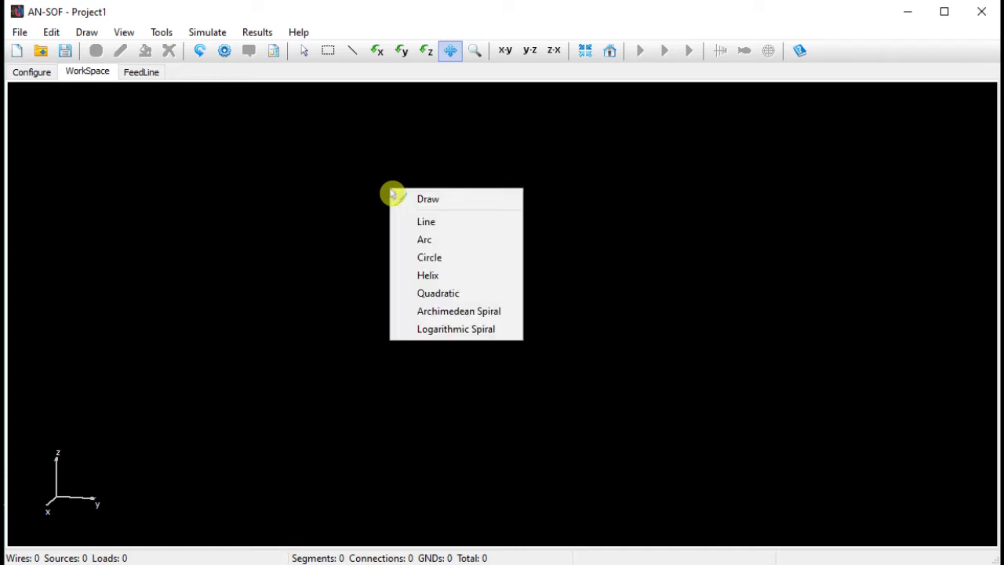
left_click(484, 225)
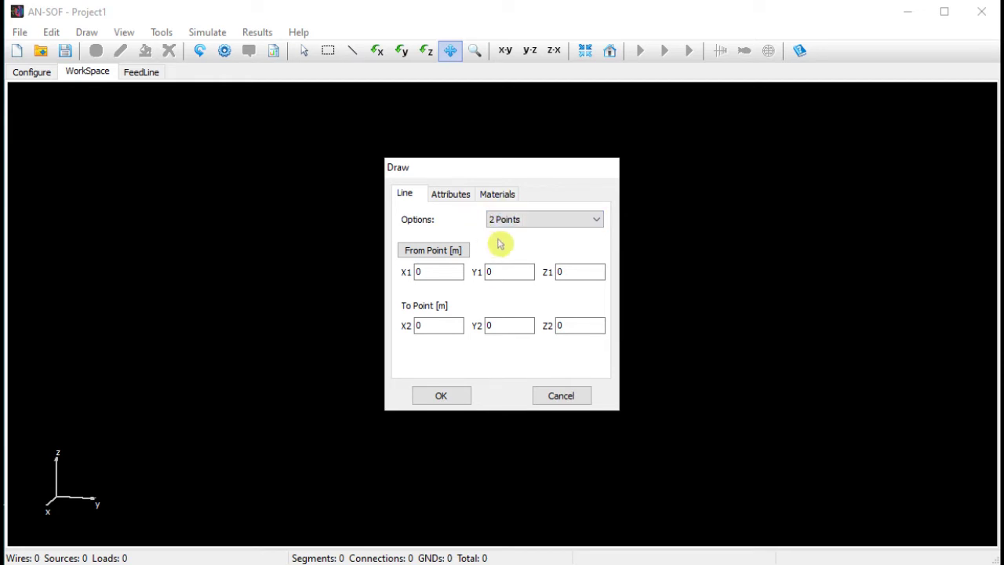
left_click(560, 227)
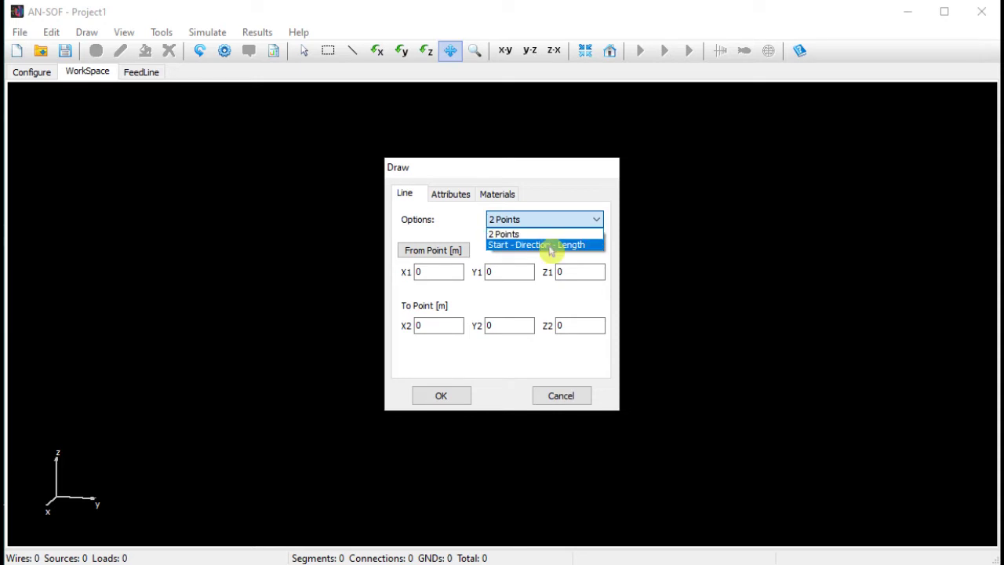
left_click(569, 245)
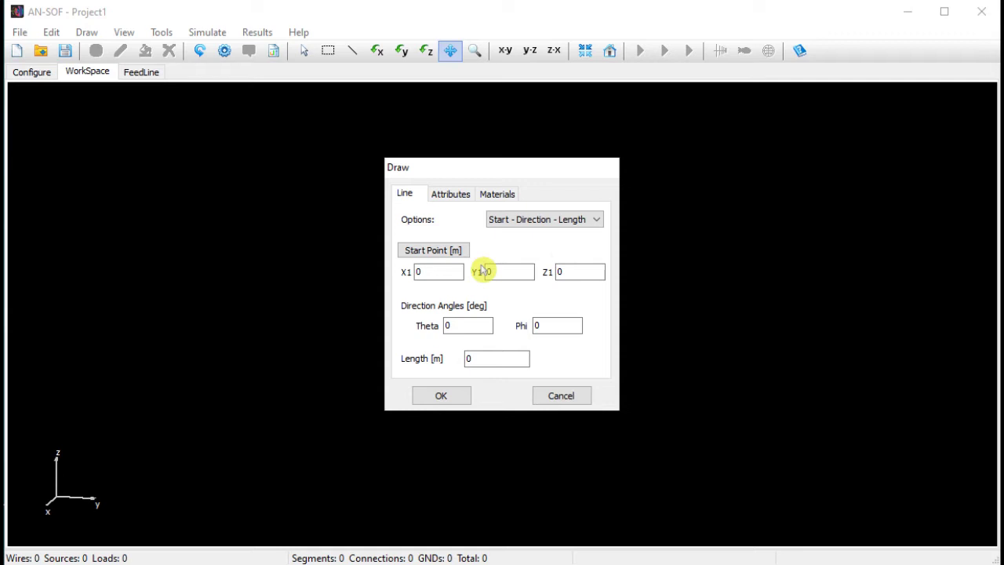
left_click(573, 274)
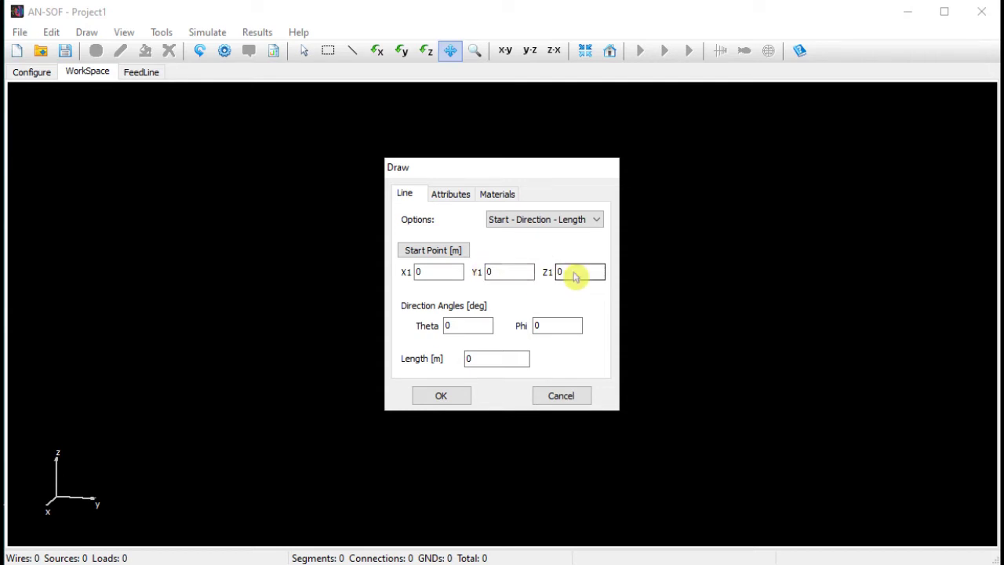
left_click(567, 326)
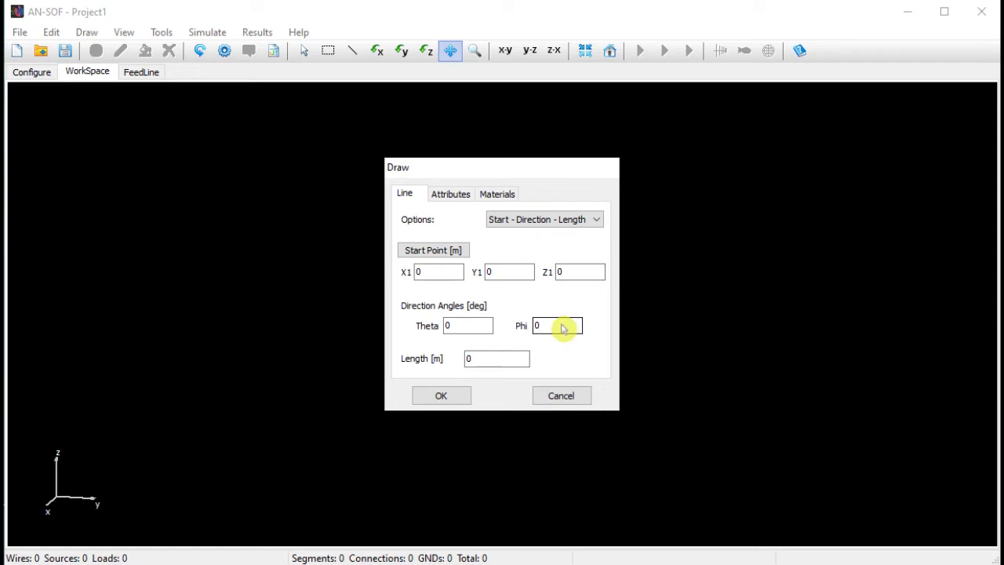
double_click(558, 328)
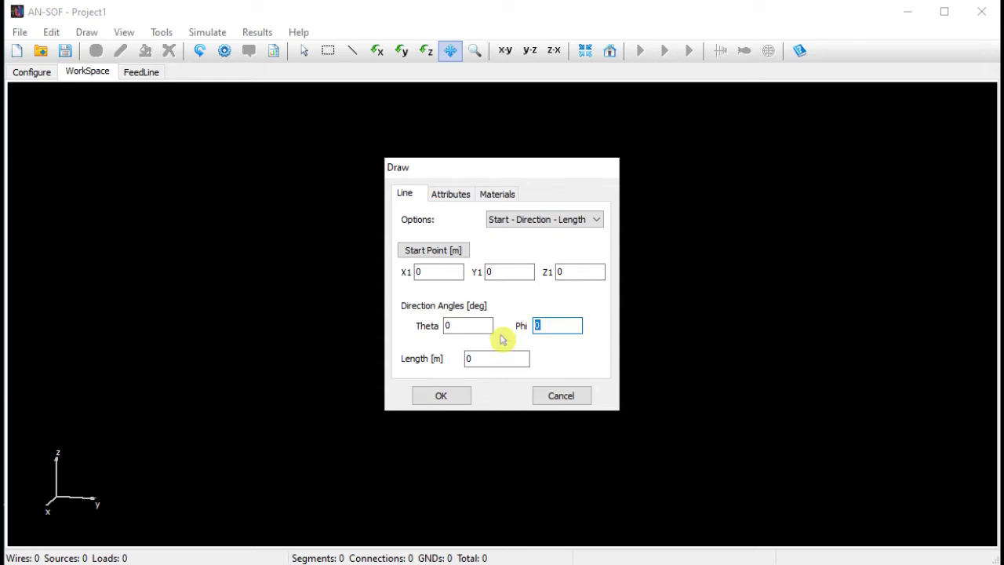
type("90")
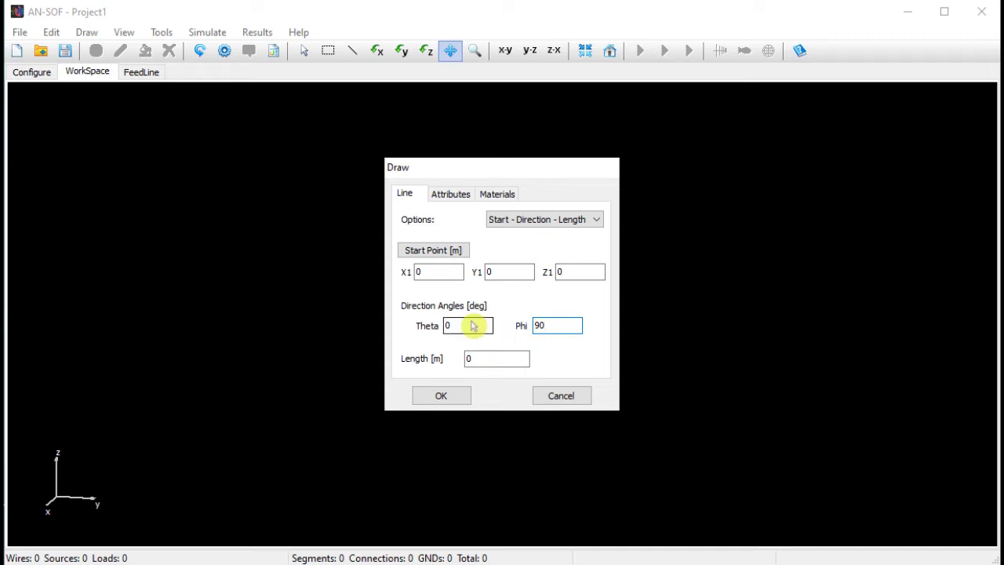
left_click_drag(471, 325, 429, 328)
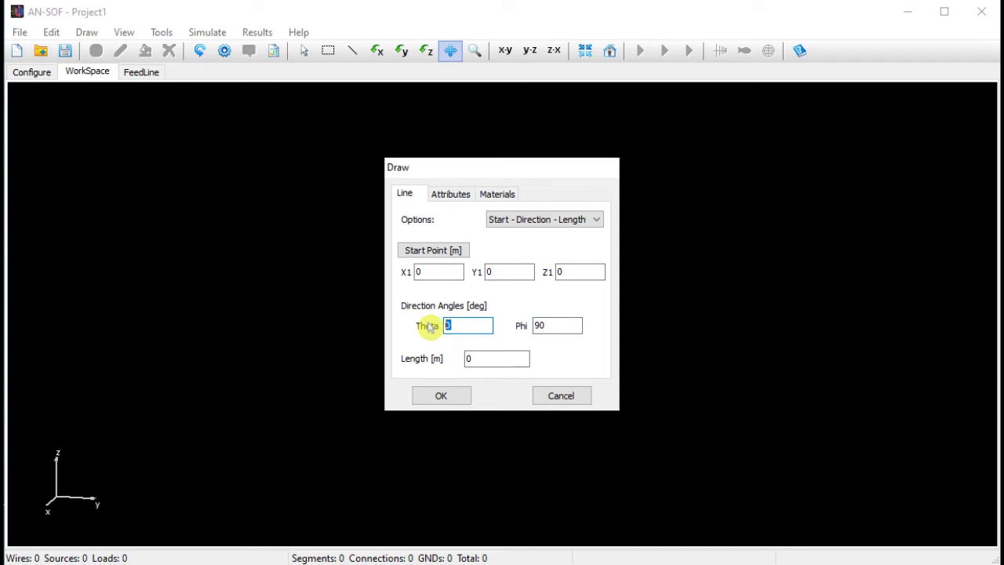
type("112")
double_click(468, 358)
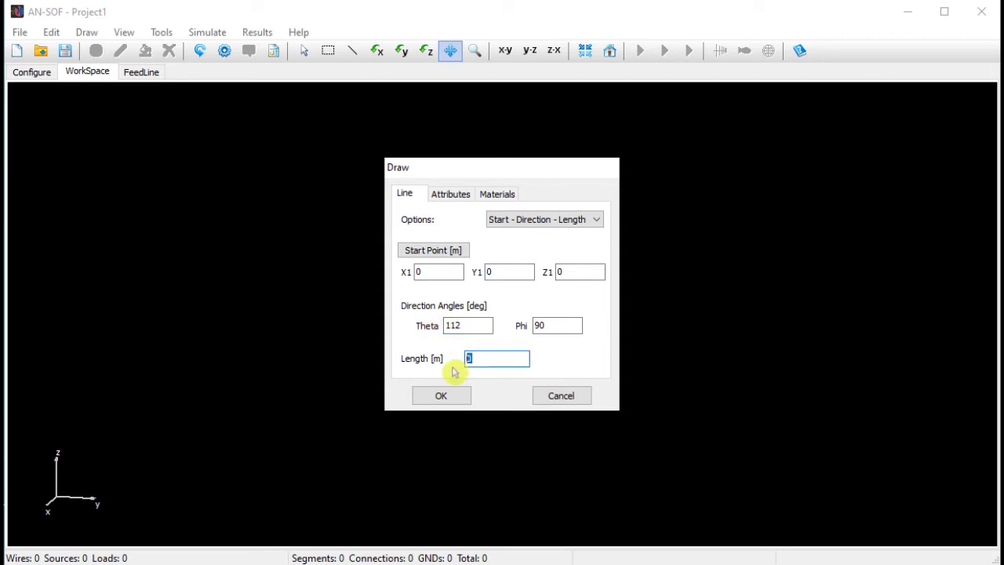
type("10")
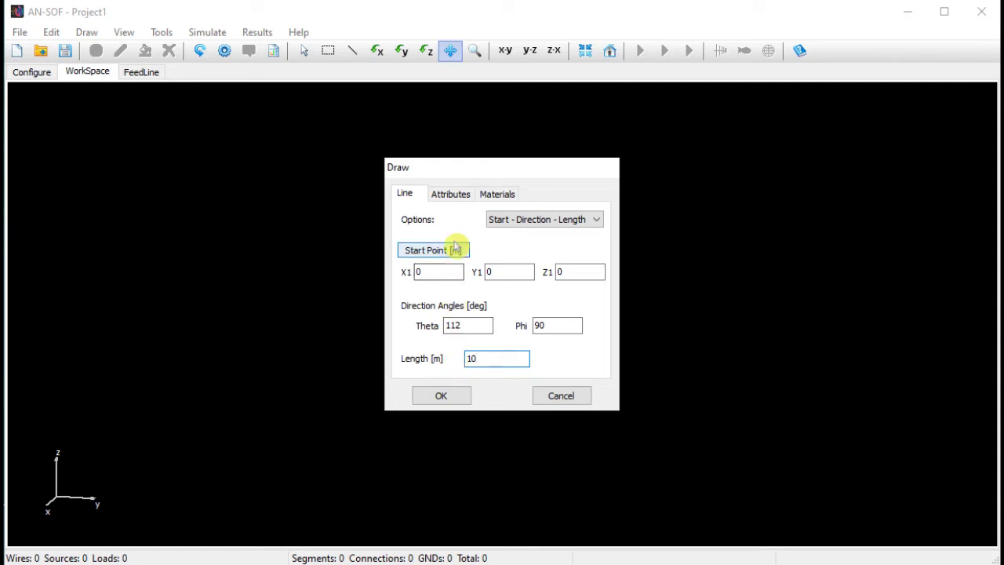
Step: Give the new wire 15 segments and a cross-section radius of 5 mm, and create it
left_click(454, 196)
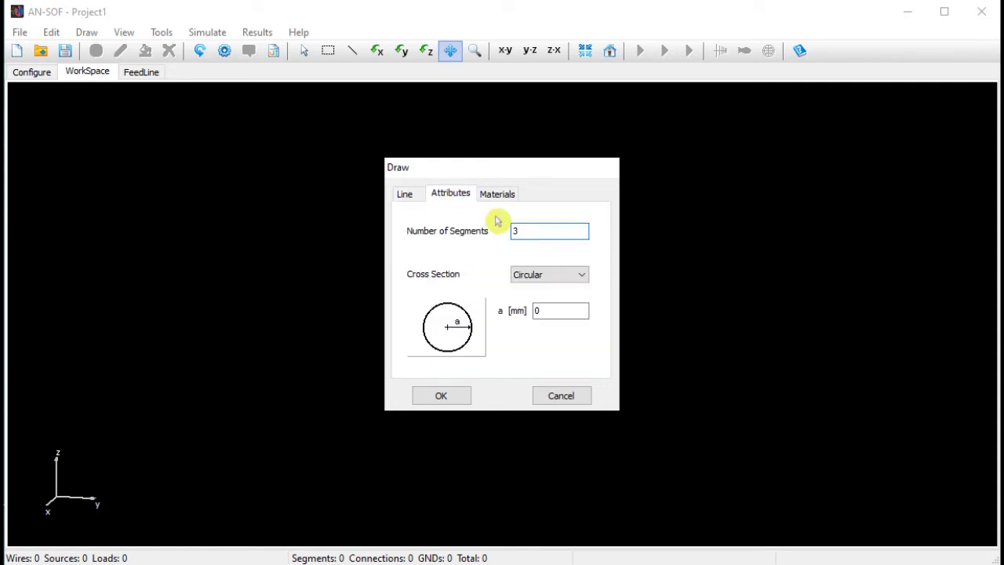
double_click(531, 233)
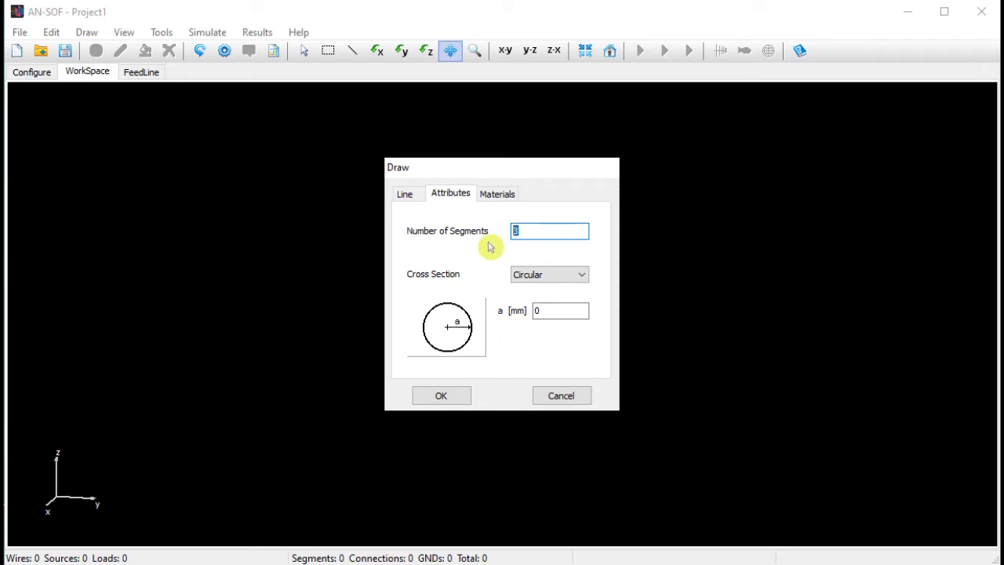
type("15")
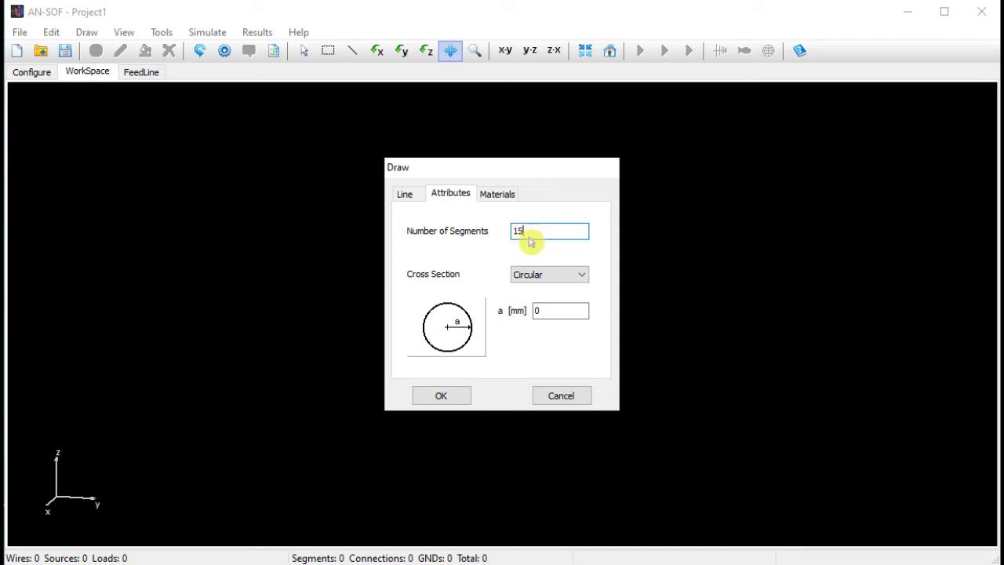
double_click(554, 316)
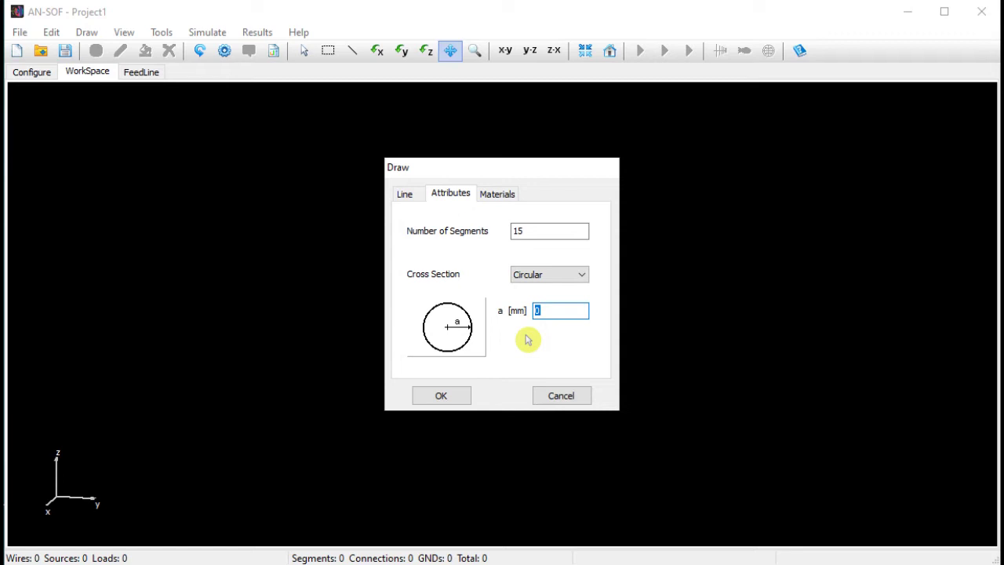
type("5")
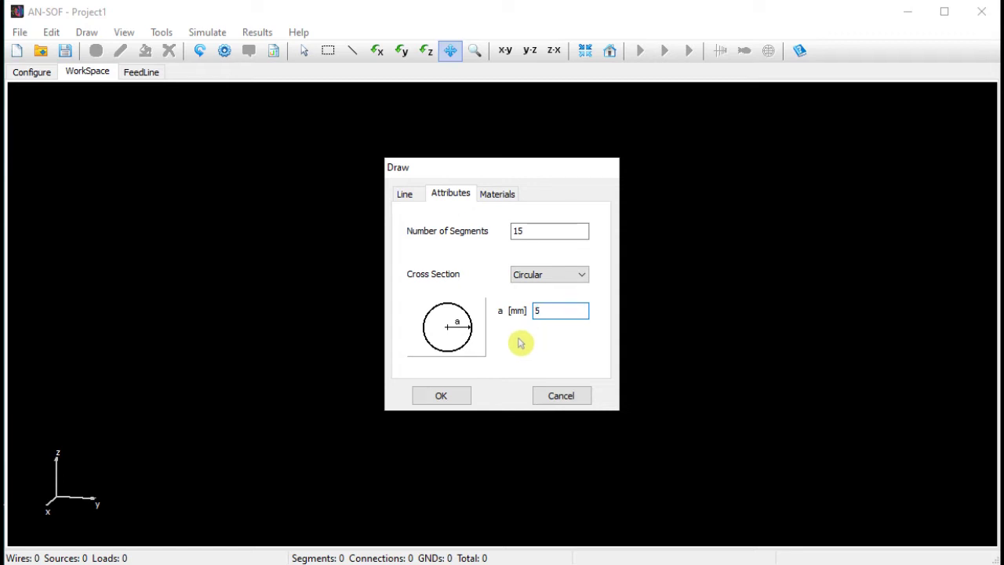
left_click(463, 399)
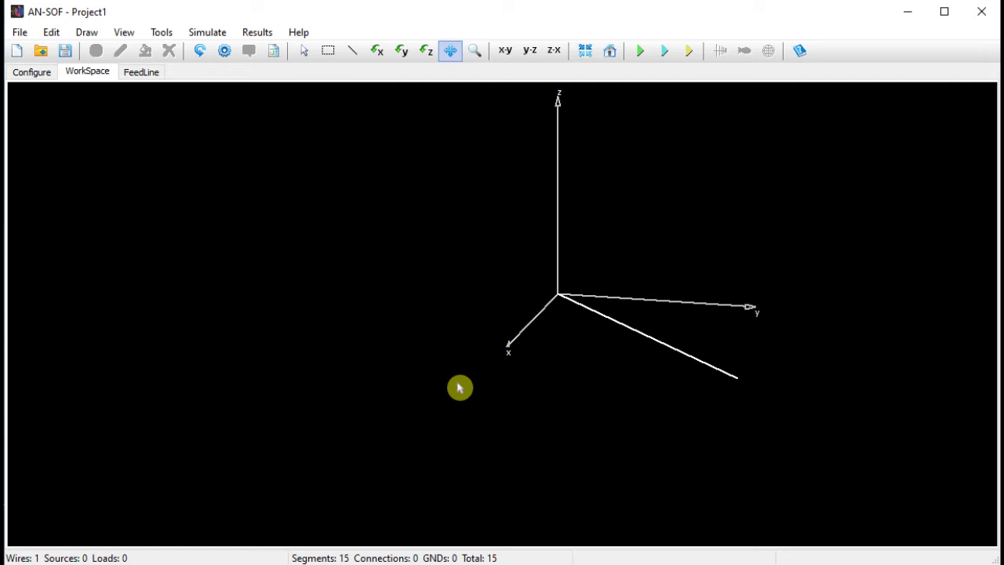
Step: Define a second line from the origin in the opposite direction by setting its Phi angle to 270°
left_click_drag(473, 287, 351, 330)
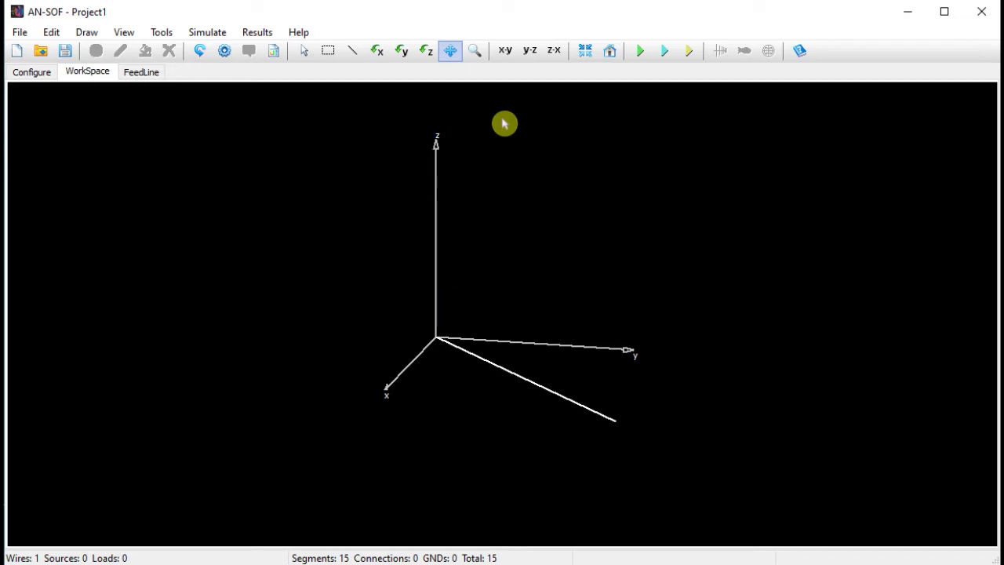
left_click(528, 55)
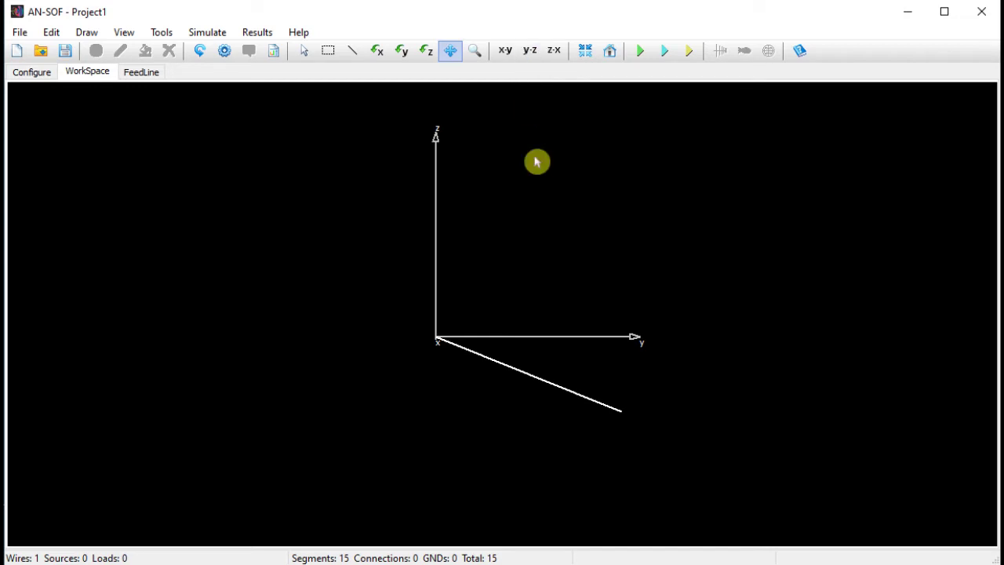
right_click(392, 284)
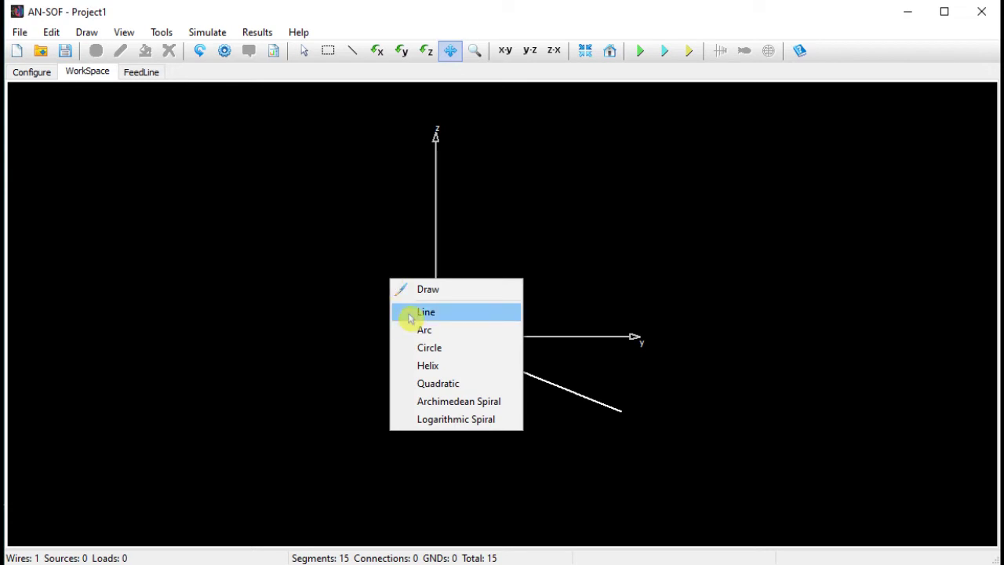
left_click(410, 312)
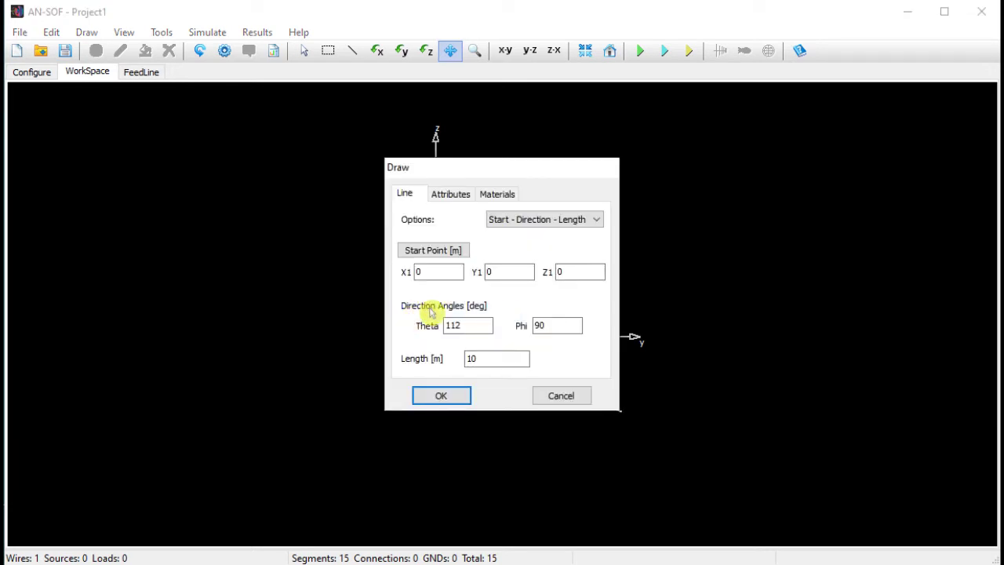
left_click(549, 331)
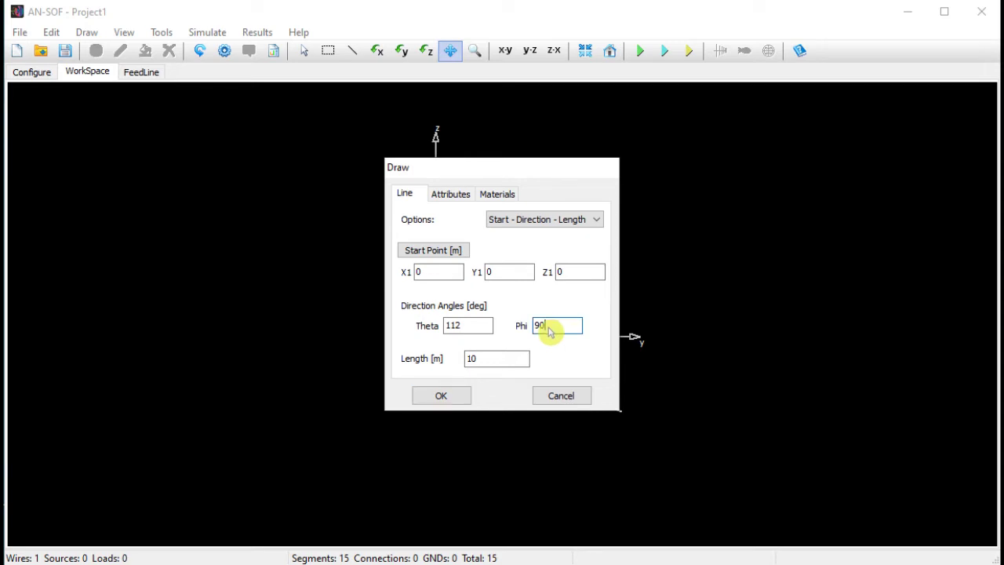
left_click_drag(549, 331, 534, 329)
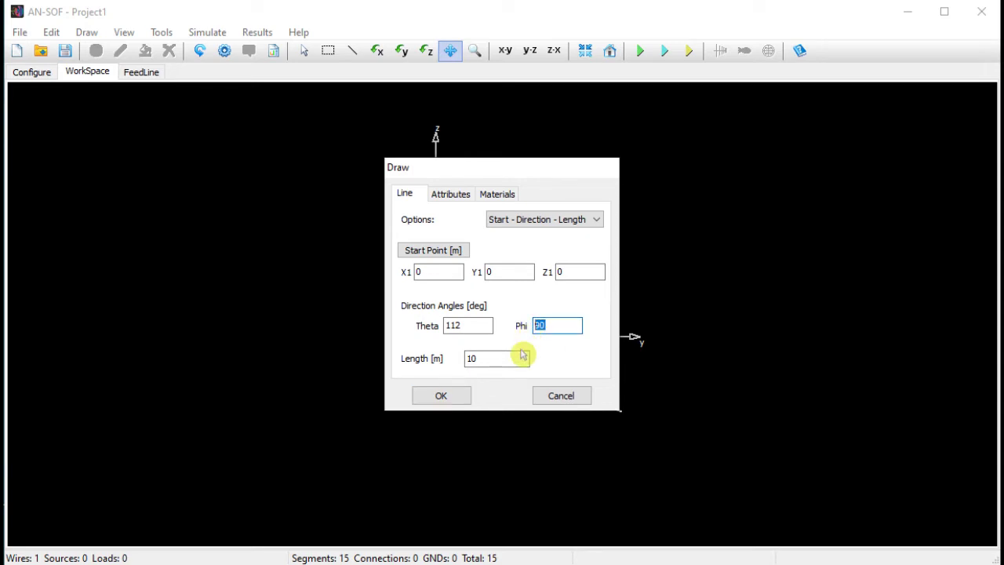
type("270")
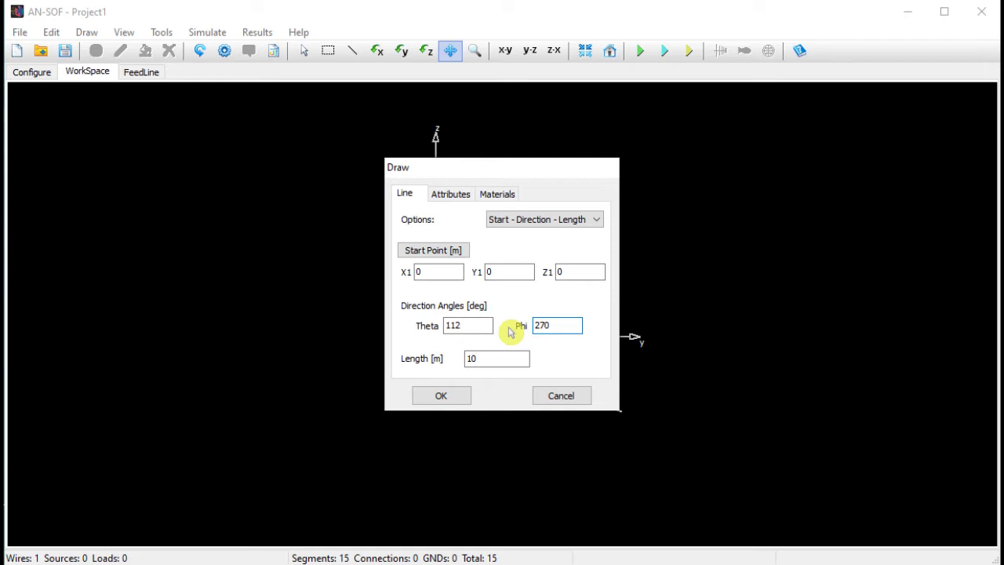
Step: Set the second wire's number of segments to 15 and create it
left_click(450, 194)
double_click(514, 230)
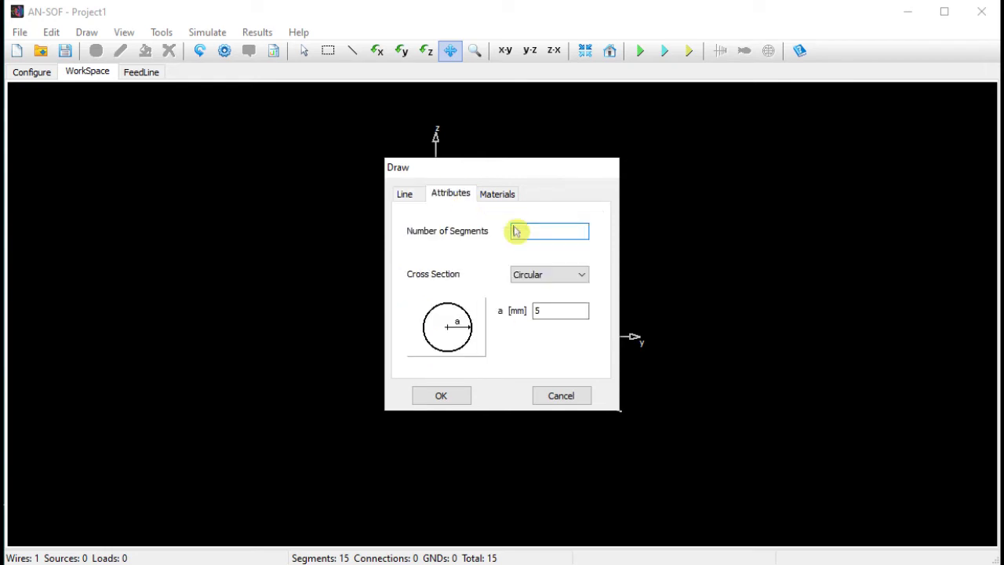
left_click_drag(518, 236, 507, 238)
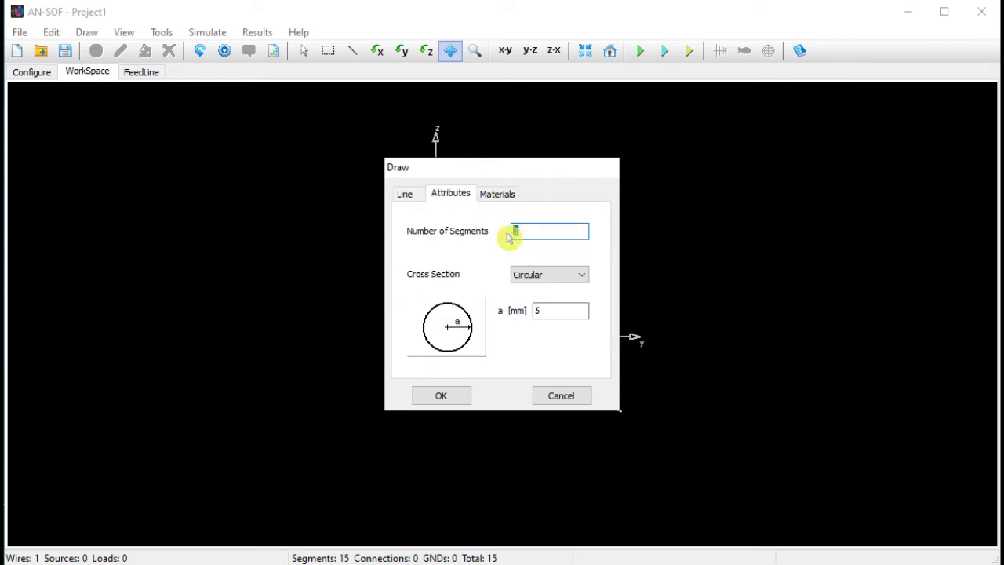
type("15")
left_click(457, 400)
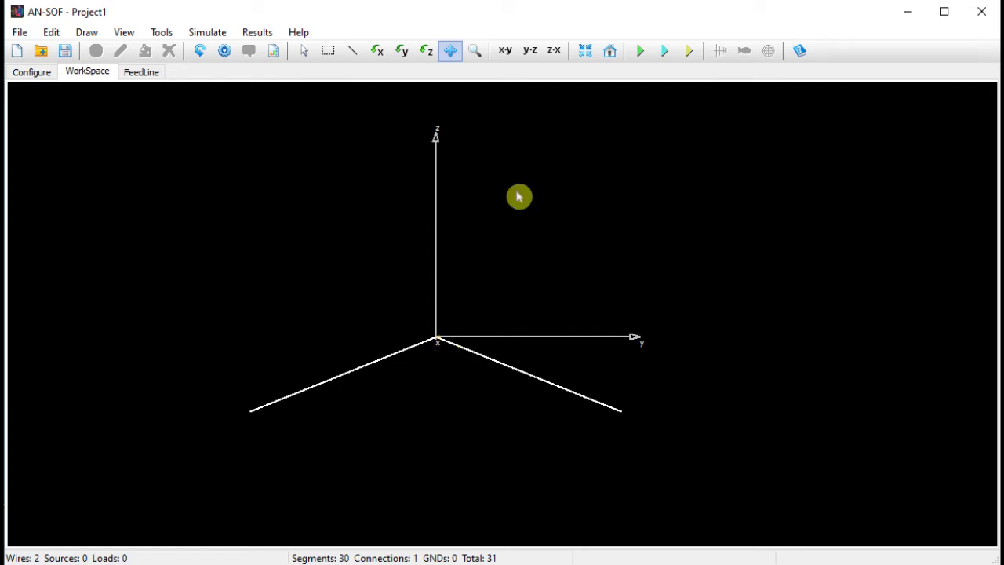
Step: Modify the sloping wire on the negative Y side so its start point has Y1 at -0.15 m
left_click(475, 50)
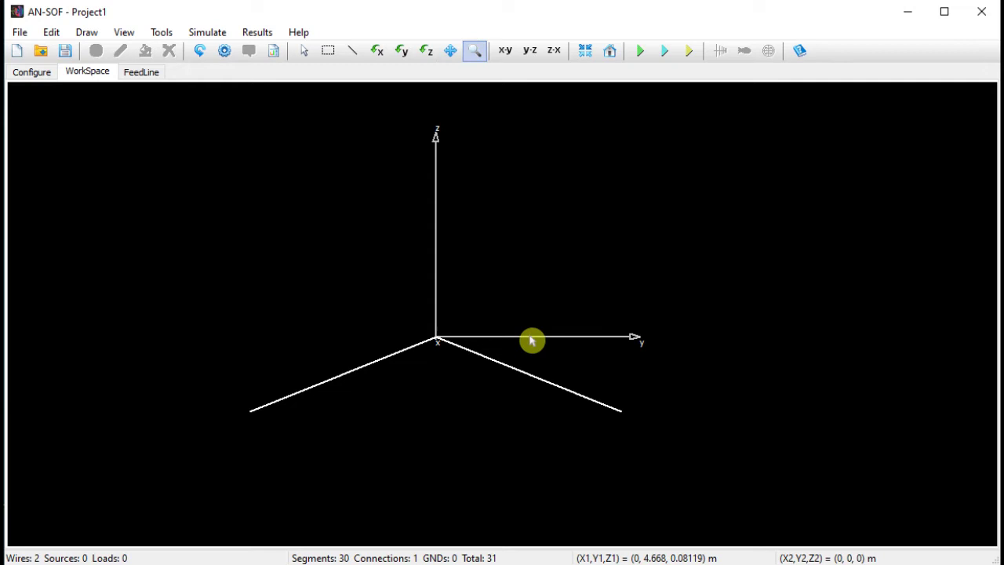
left_click_drag(530, 338, 565, 177)
left_click_drag(540, 278, 562, 173)
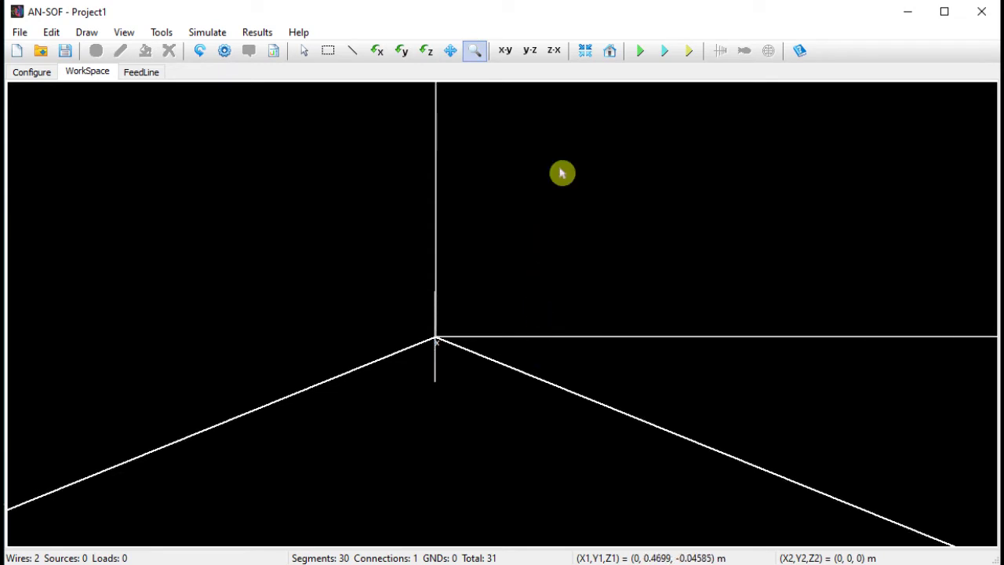
right_click(409, 354)
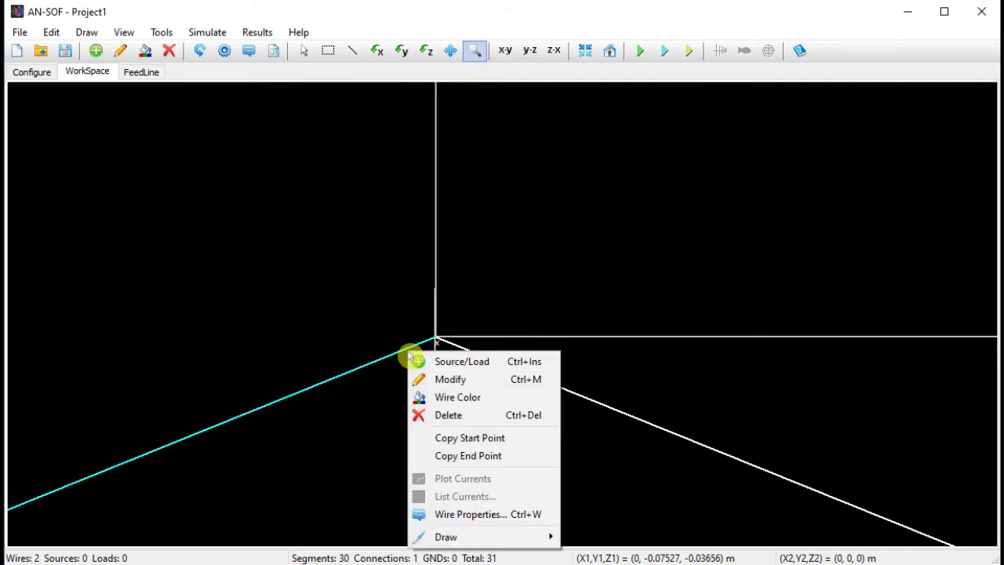
left_click(481, 381)
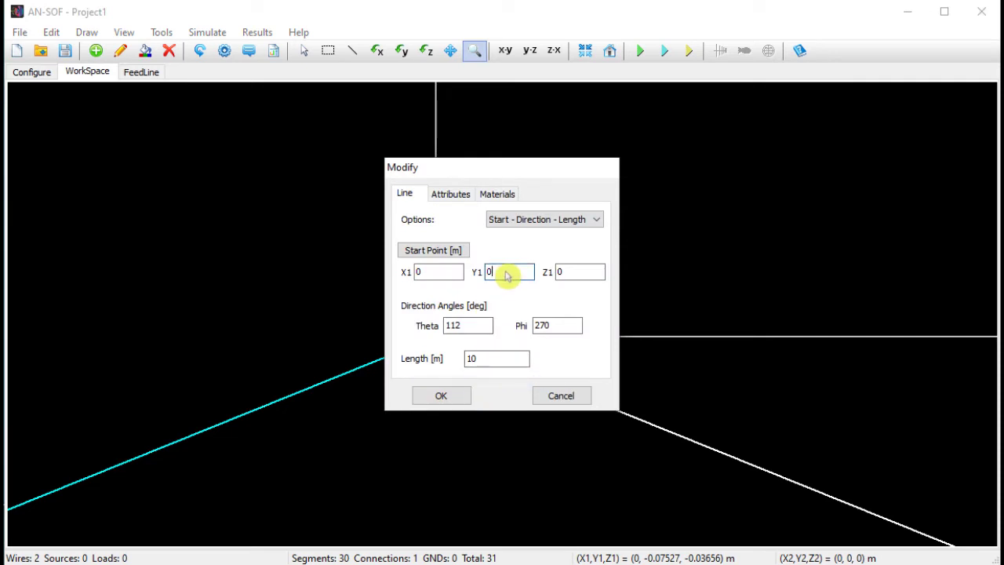
left_click_drag(506, 272, 475, 284)
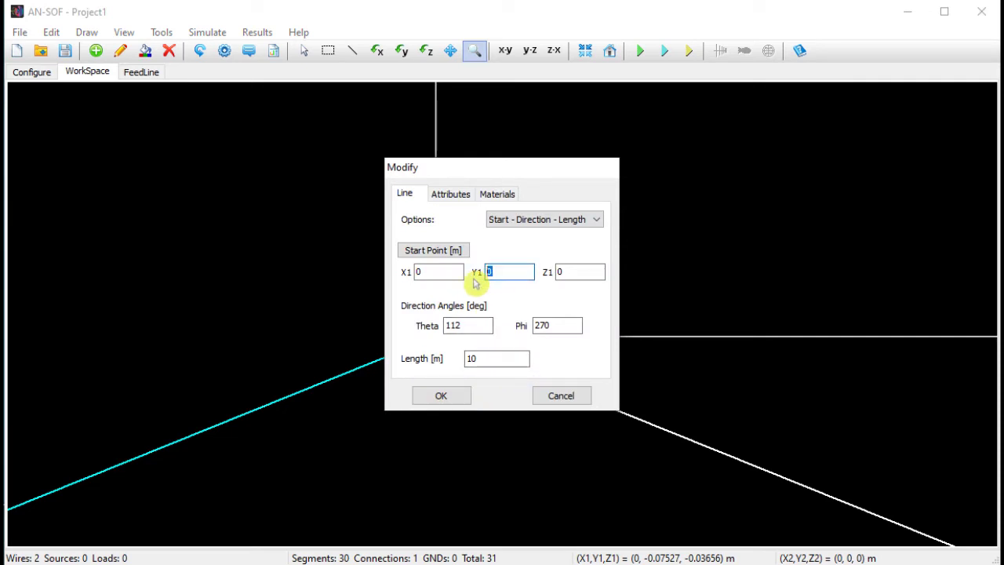
type("-0.15")
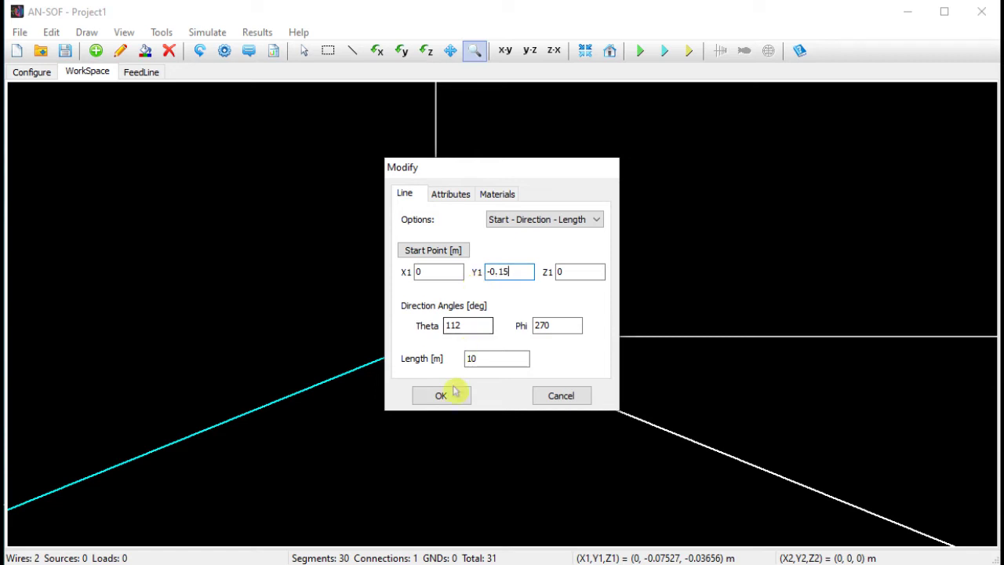
left_click(453, 394)
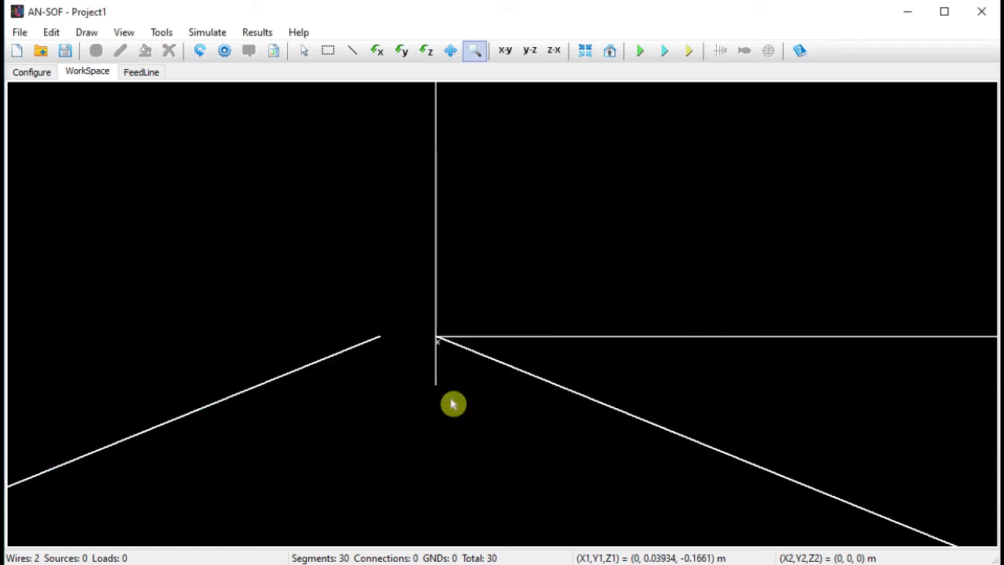
Step: Modify the sloping wire on the positive Y side so its start point has Y1 at 0.15 m
right_click(476, 358)
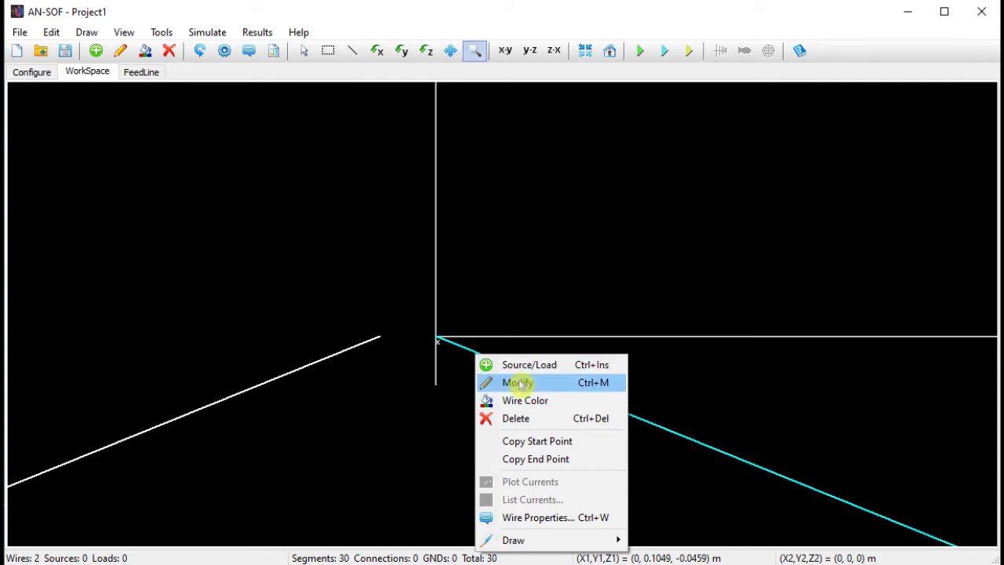
left_click(524, 382)
left_click(502, 271)
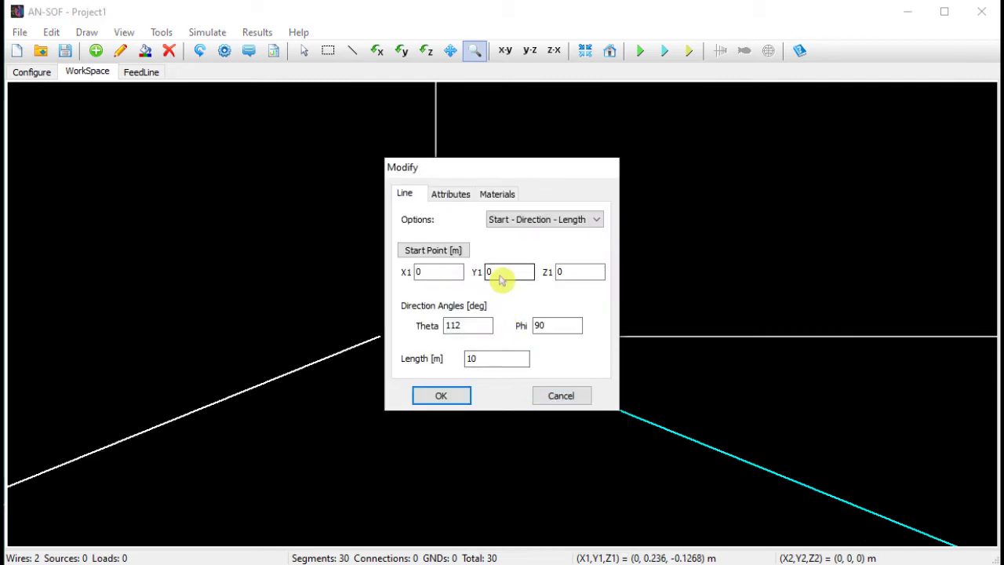
type(".15")
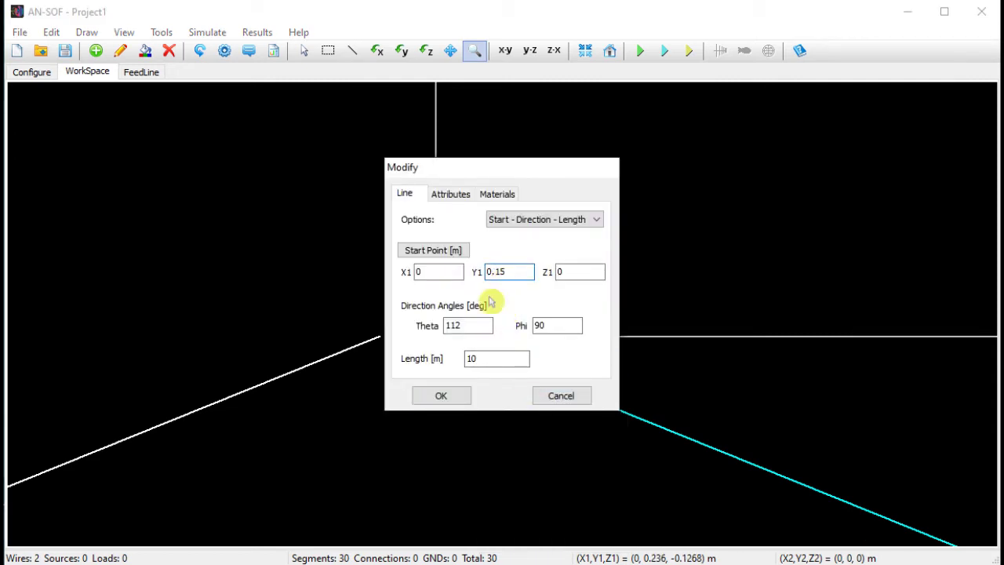
left_click(447, 397)
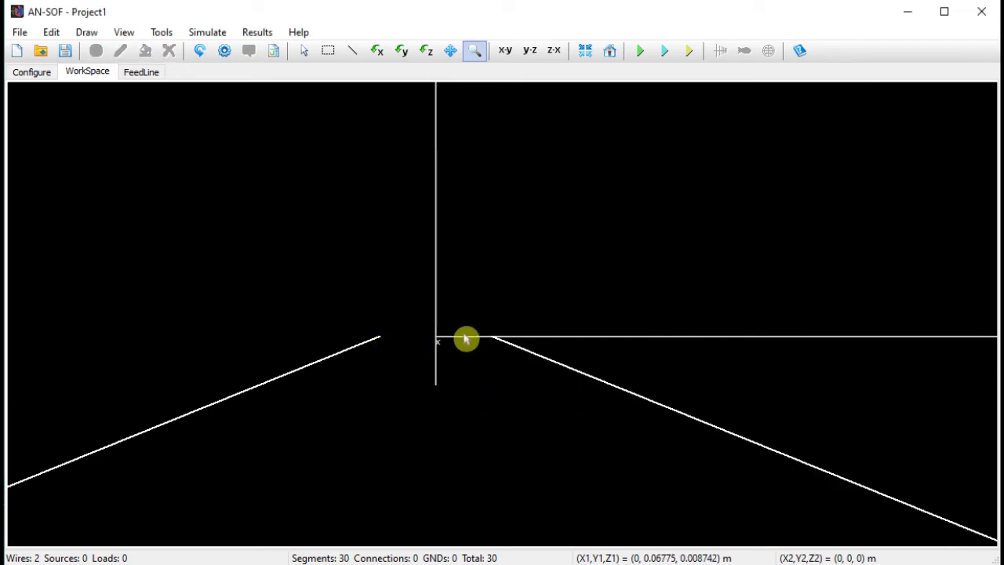
Step: Begin a new 2 Points line, using the copied start point of the negative-Y wire as its From Point
right_click(374, 345)
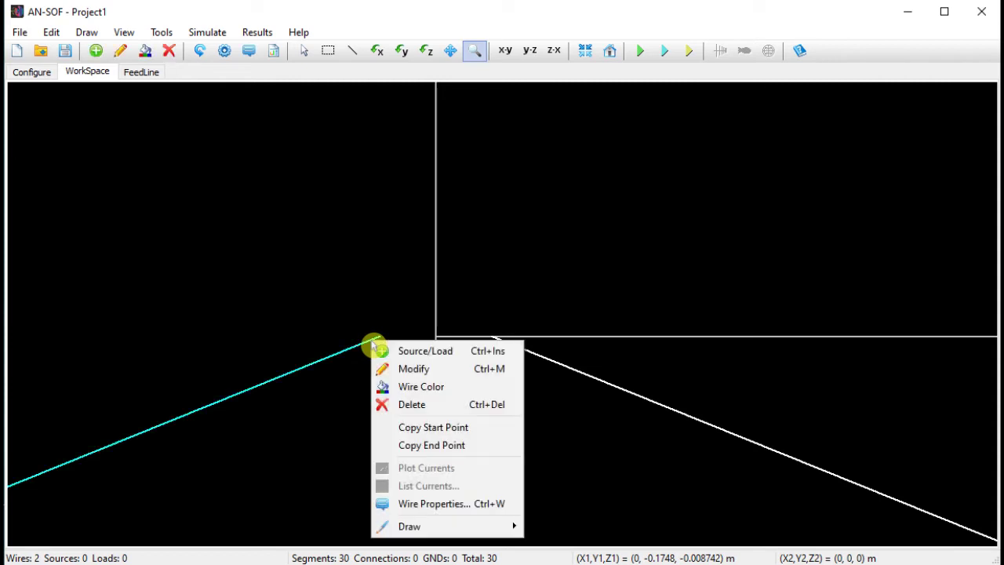
left_click(460, 428)
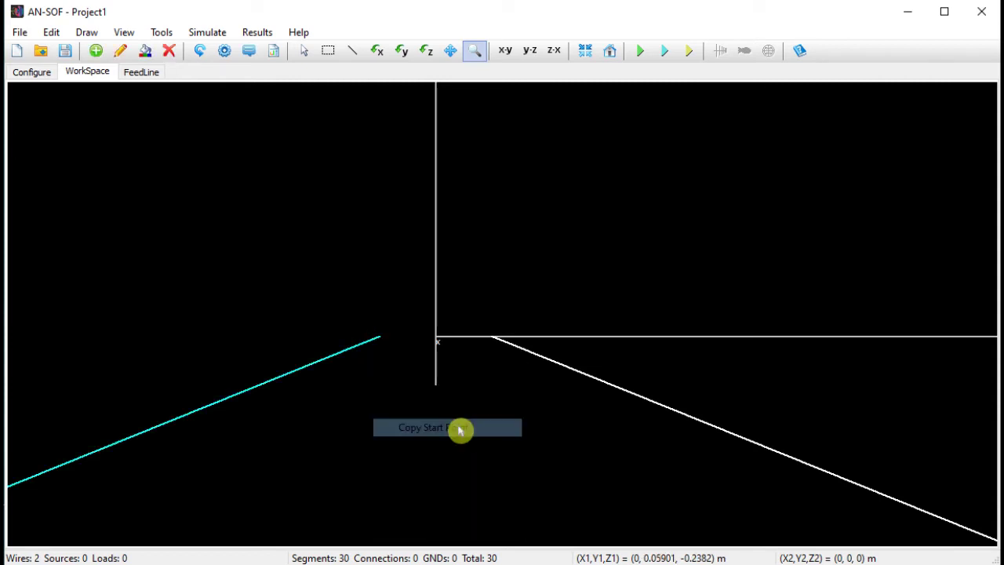
left_click(466, 298)
right_click(466, 298)
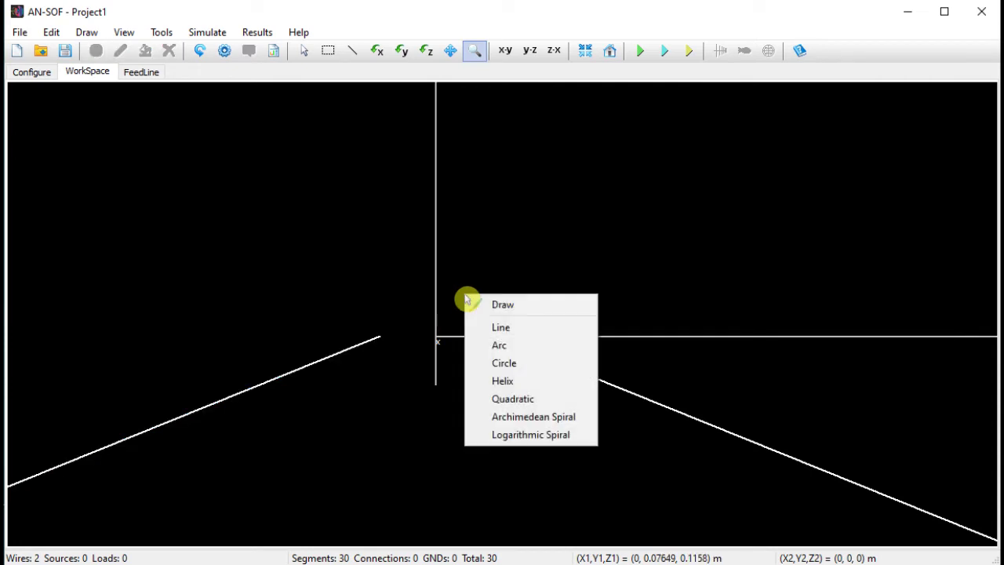
left_click(518, 331)
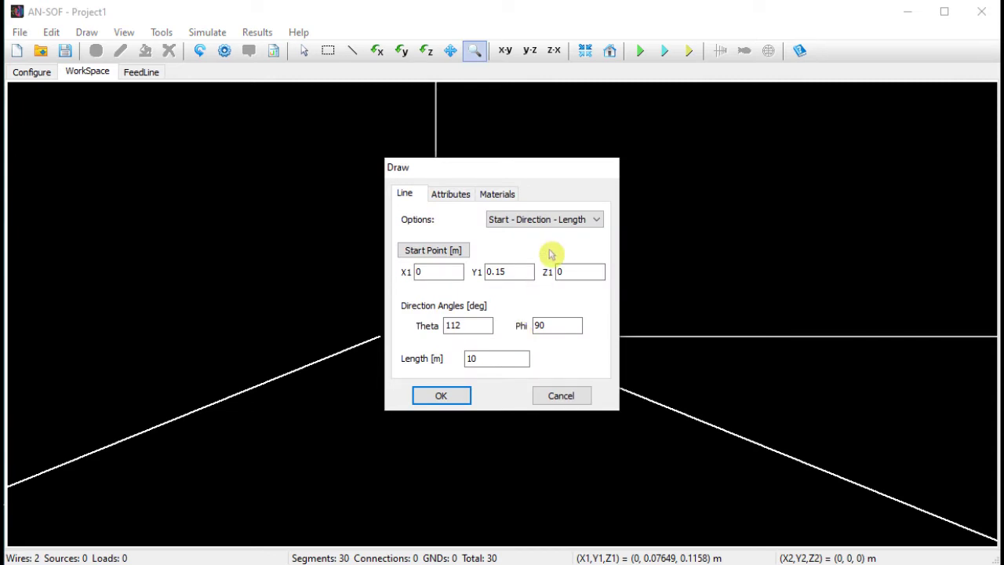
left_click(556, 224)
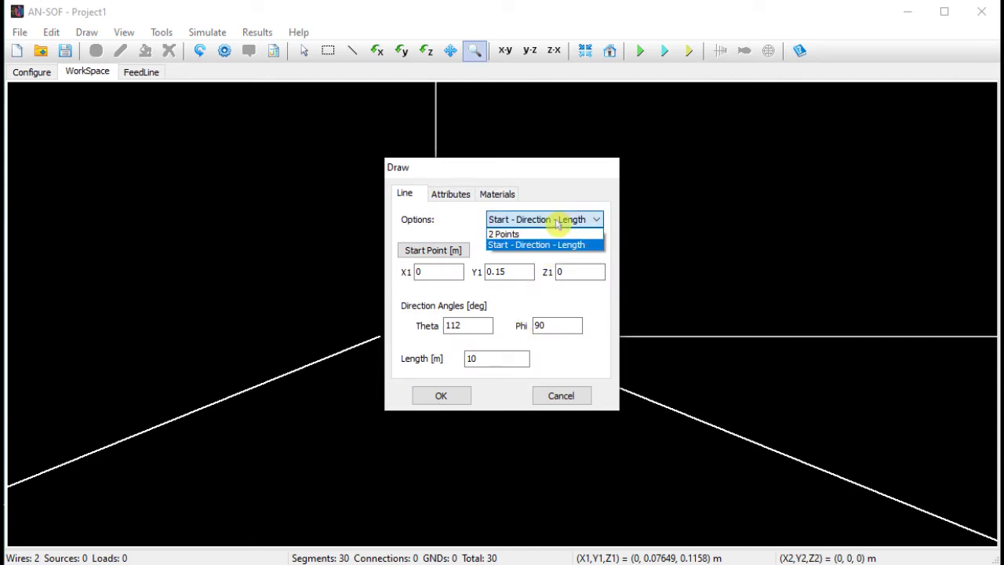
left_click(556, 235)
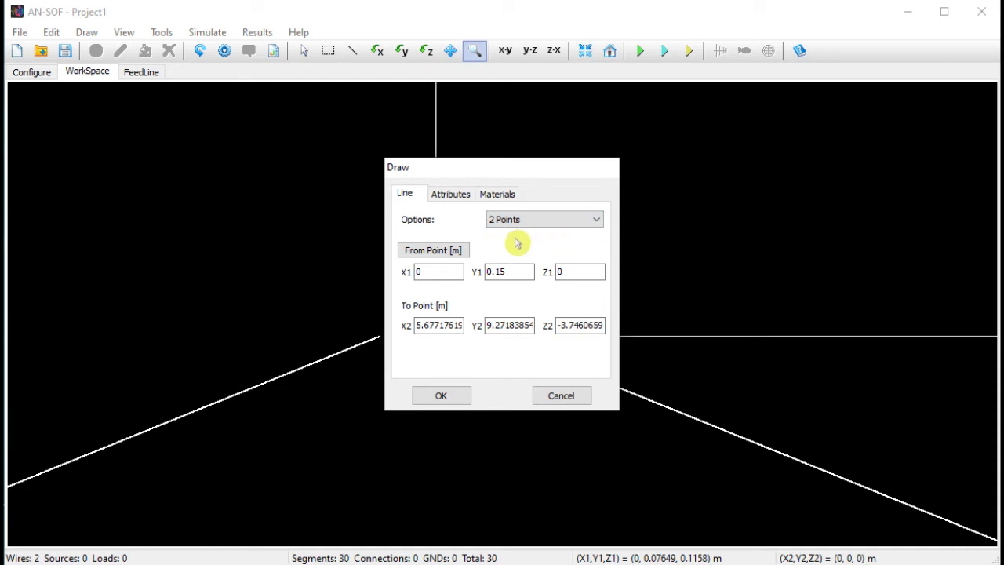
left_click(461, 251)
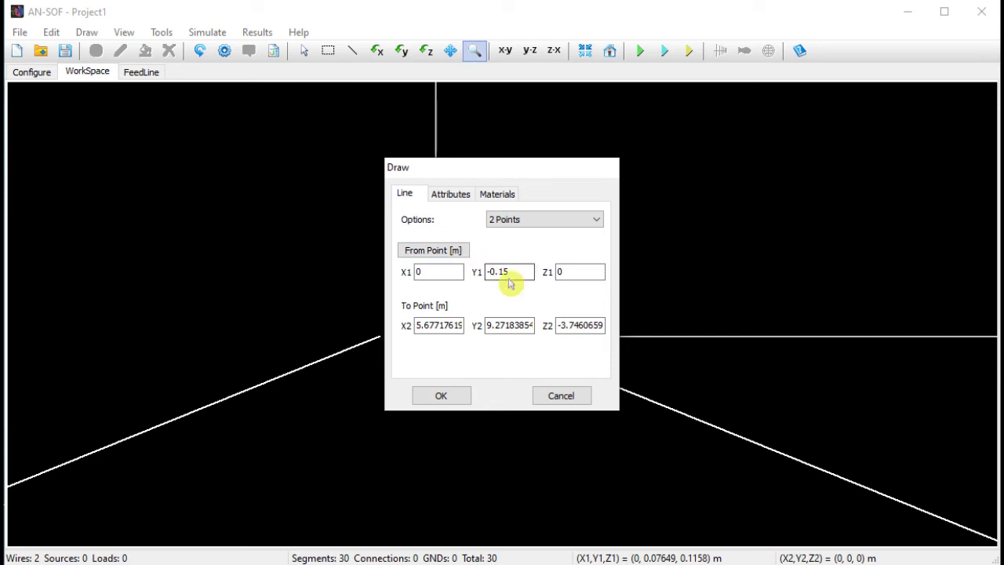
Step: Set the new line's To Point to X2 0, Y2 0.15 and Z2 0 m
left_click_drag(416, 325, 471, 326)
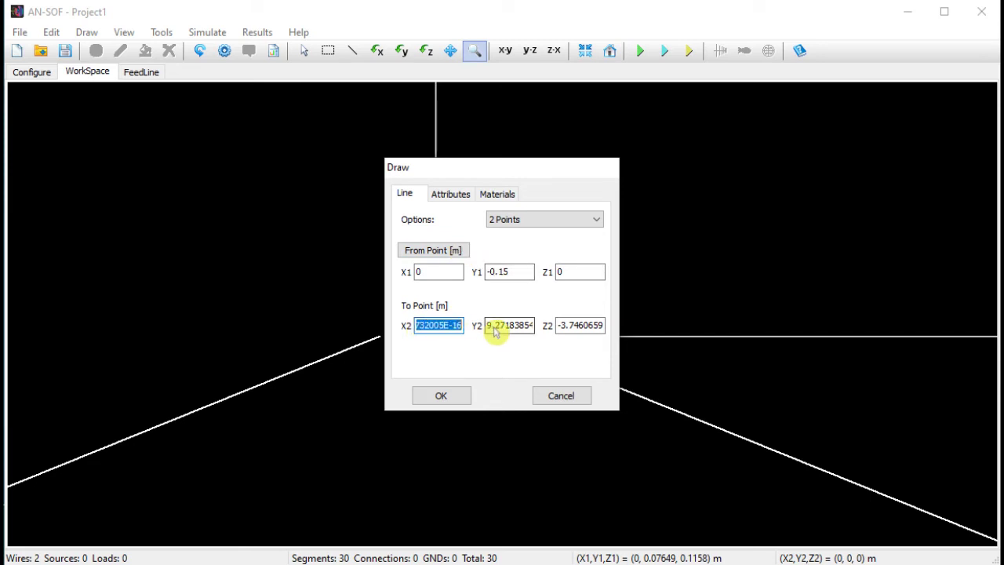
type("0")
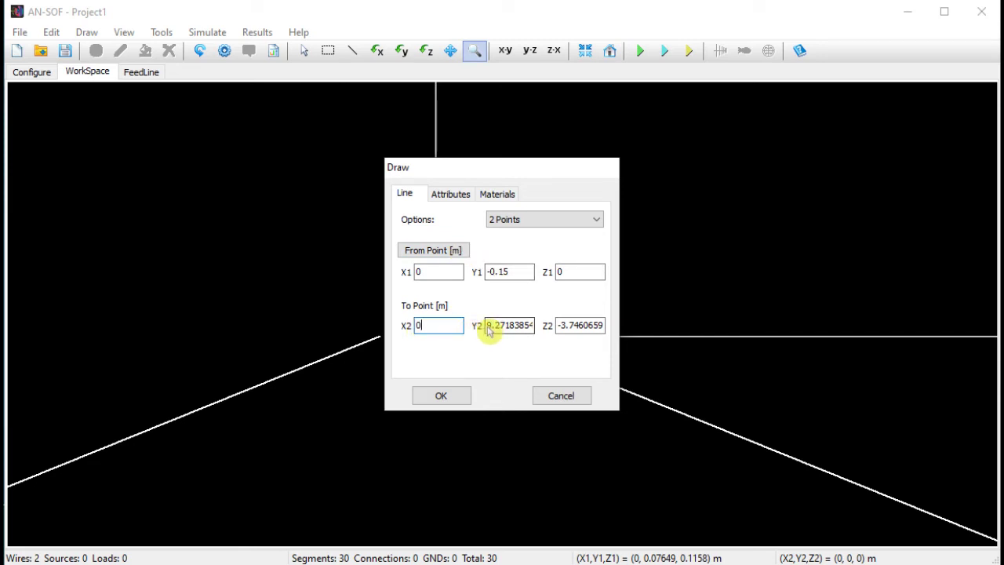
left_click_drag(488, 329, 584, 344)
type("0.15")
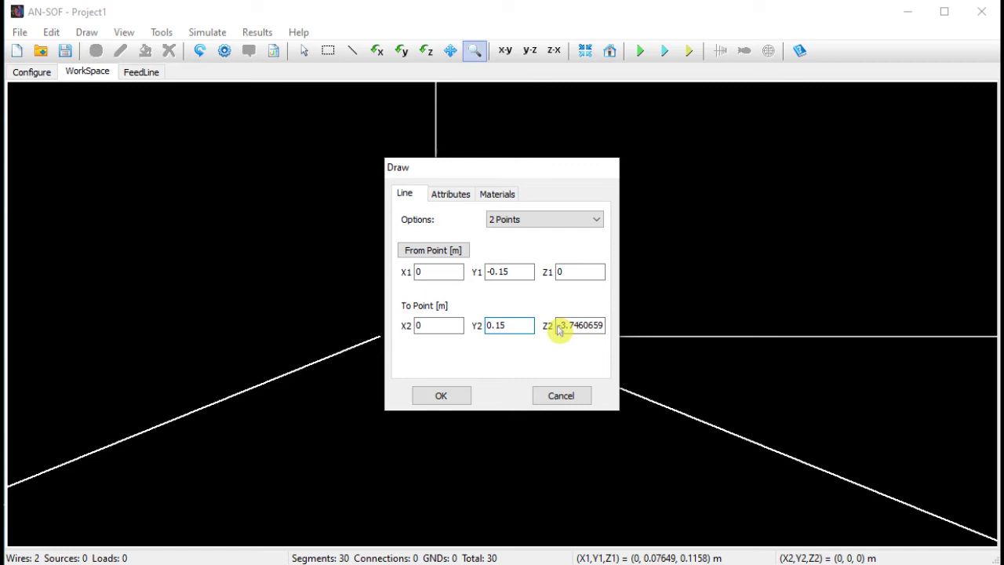
double_click(582, 331)
left_click_drag(582, 331, 657, 336)
type("0")
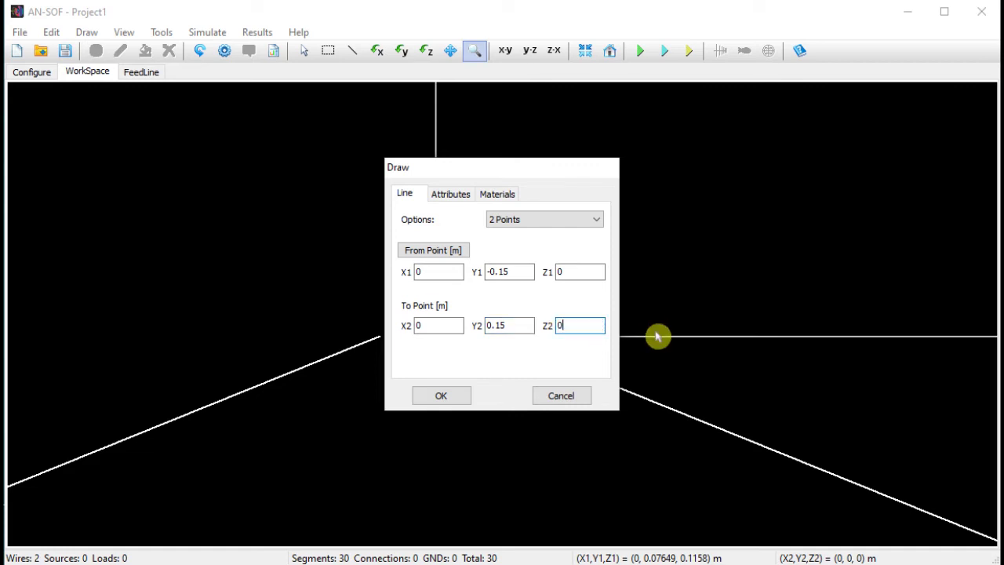
Step: Give the connecting wire 1 segment with a circular cross section and create it
left_click(453, 195)
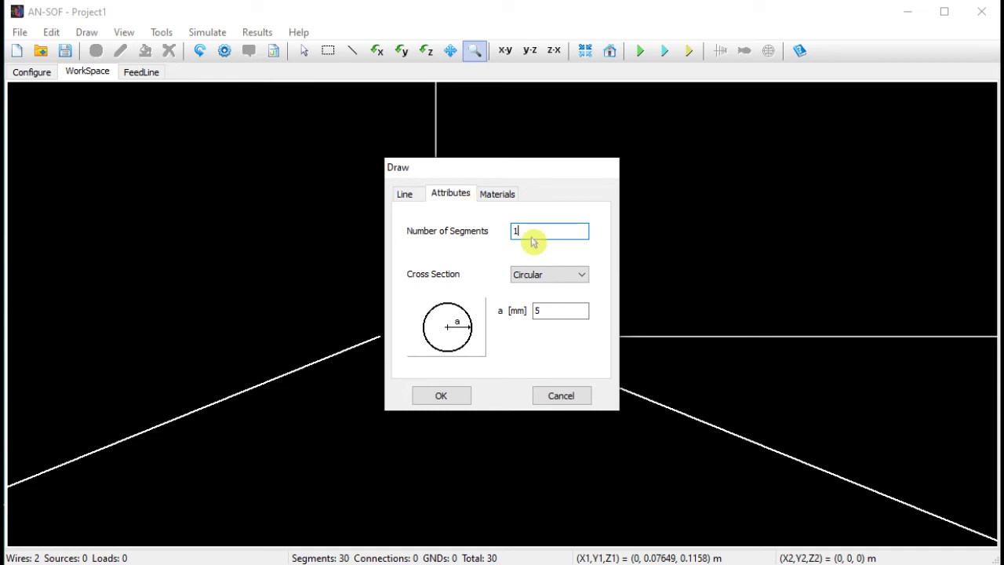
left_click_drag(538, 230, 510, 230)
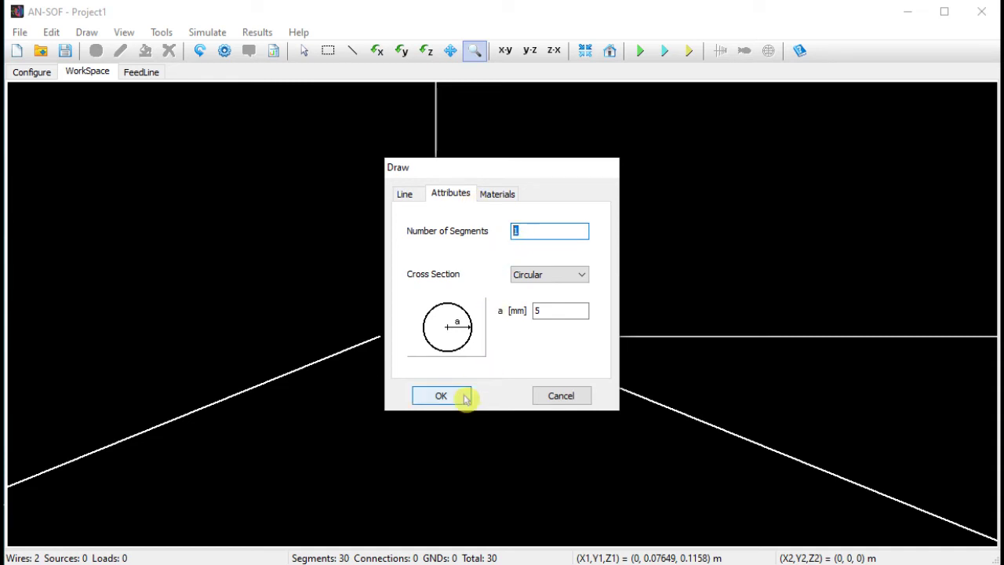
left_click(464, 398)
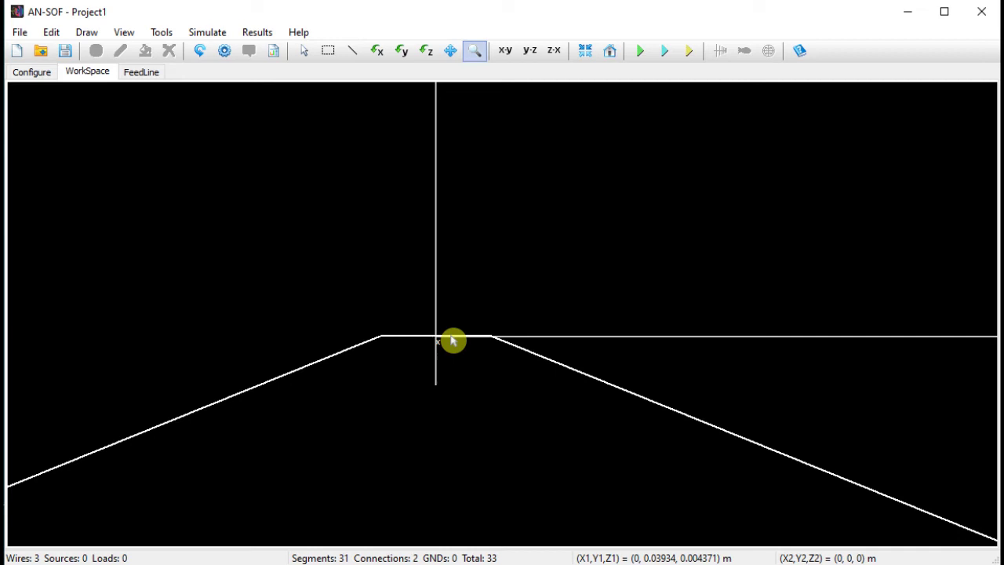
Step: Add a voltage source of 1 V amplitude and 0° phase to the short connecting wire's single segment
left_click(454, 341)
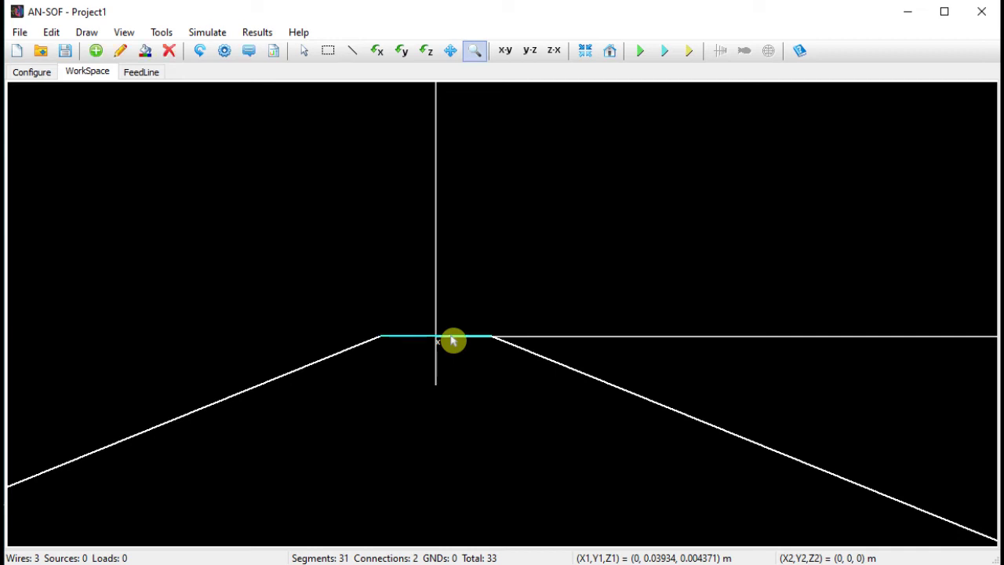
right_click(453, 341)
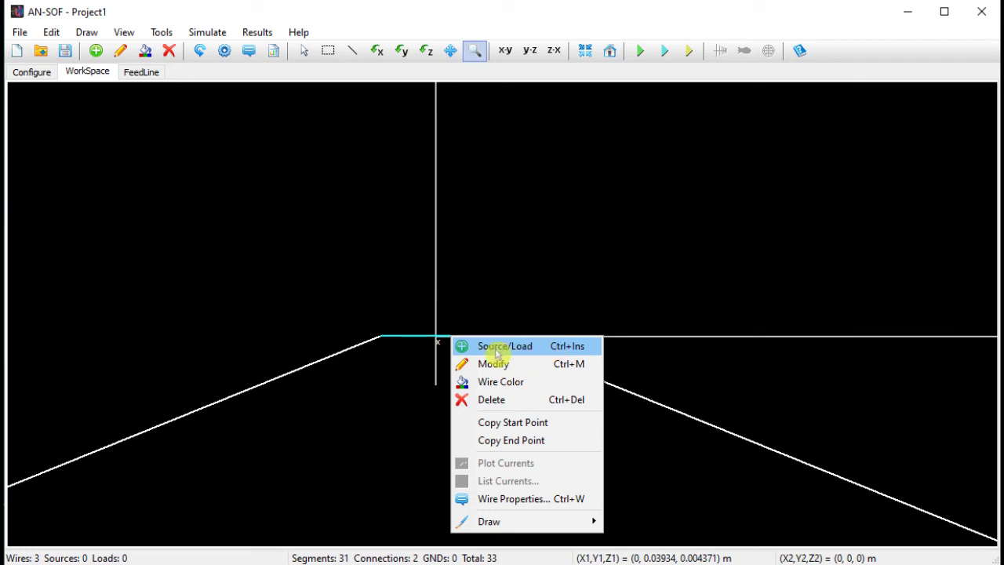
left_click(541, 354)
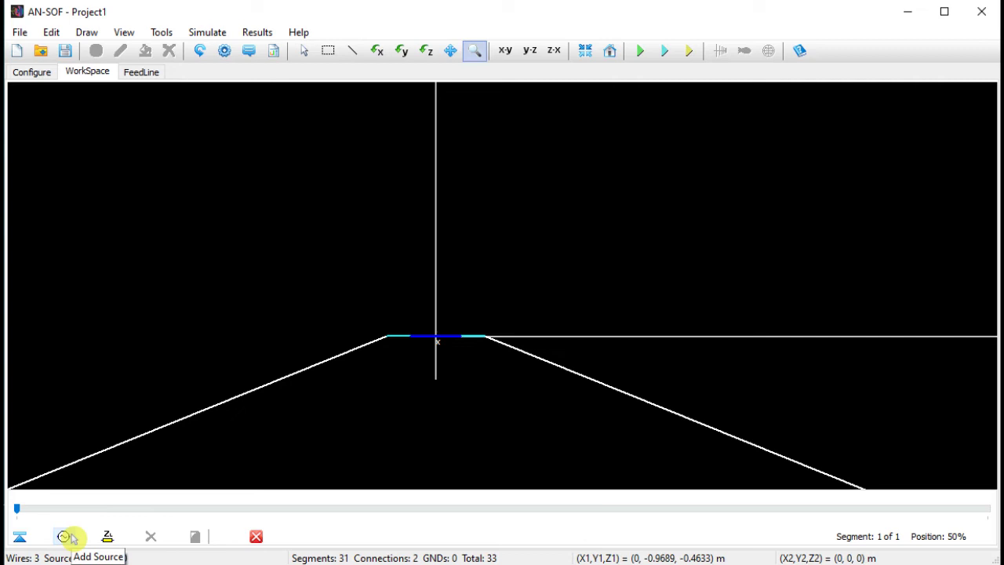
left_click(64, 536)
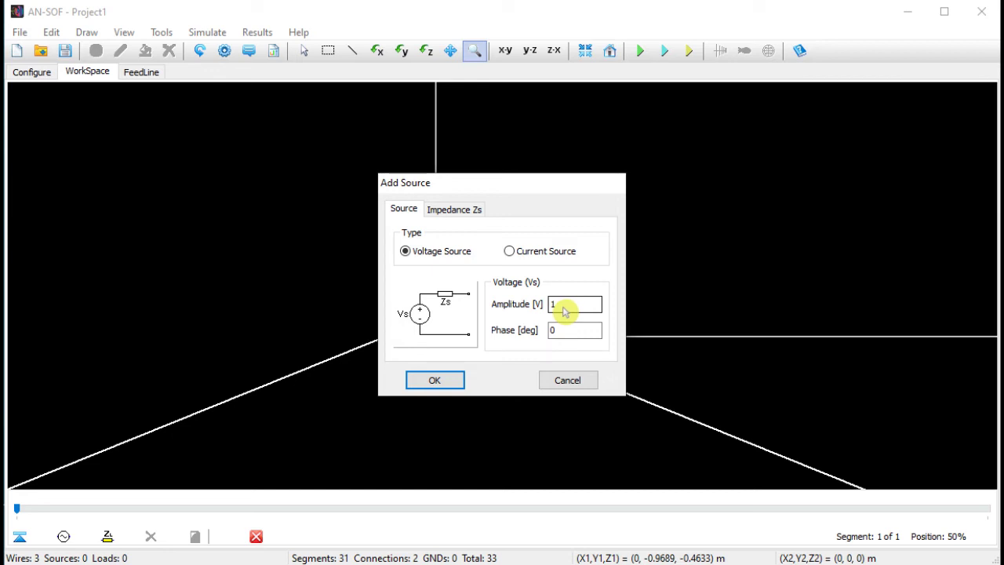
left_click(451, 380)
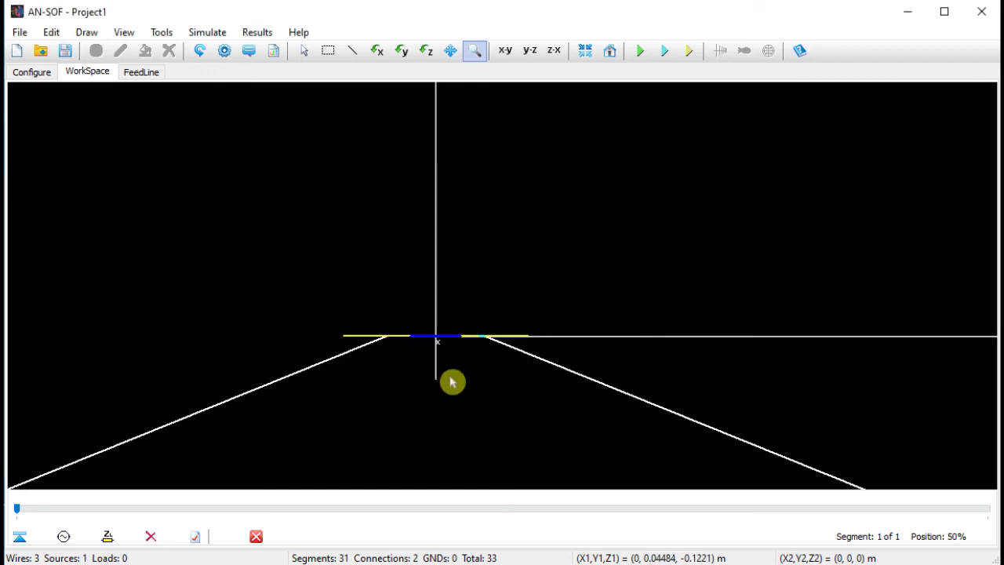
left_click(259, 535)
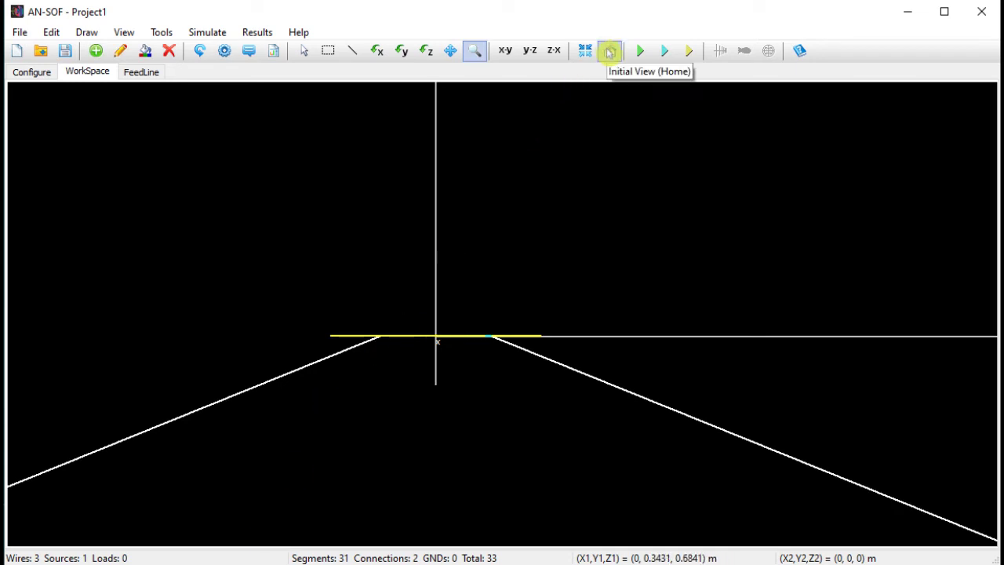
Step: Run the currents and far-field calculation for the inverted-V antenna
left_click(609, 52)
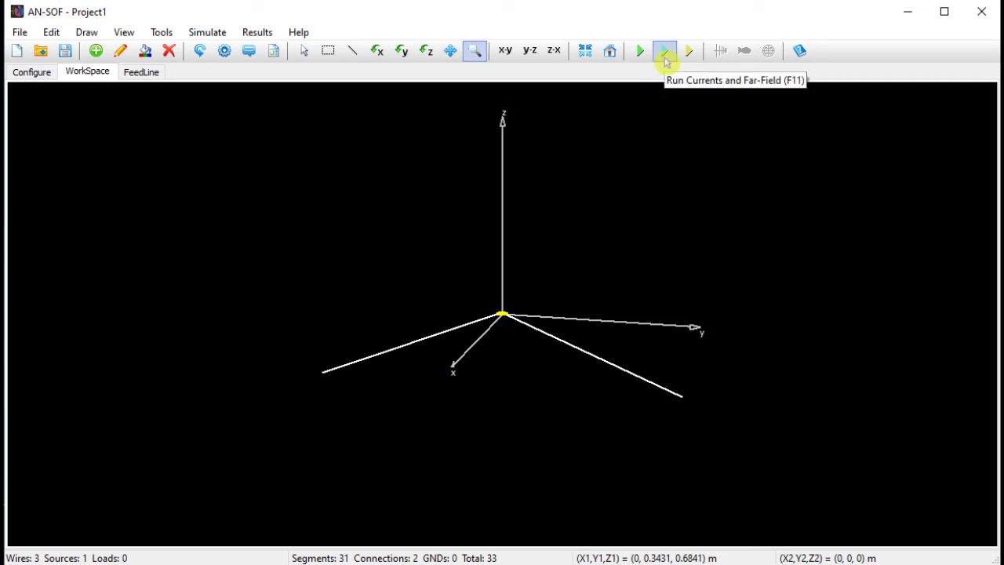
left_click(664, 60)
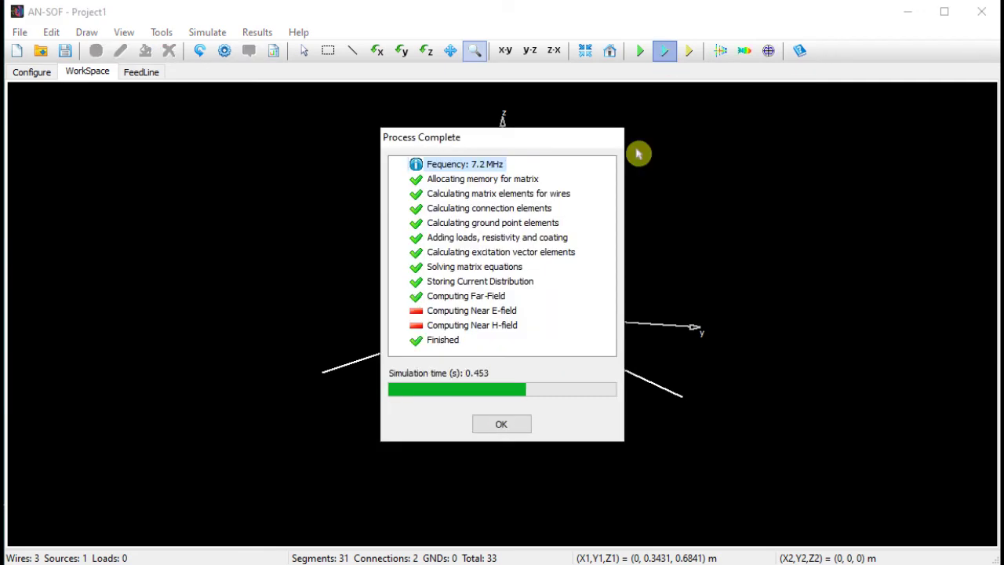
left_click(526, 424)
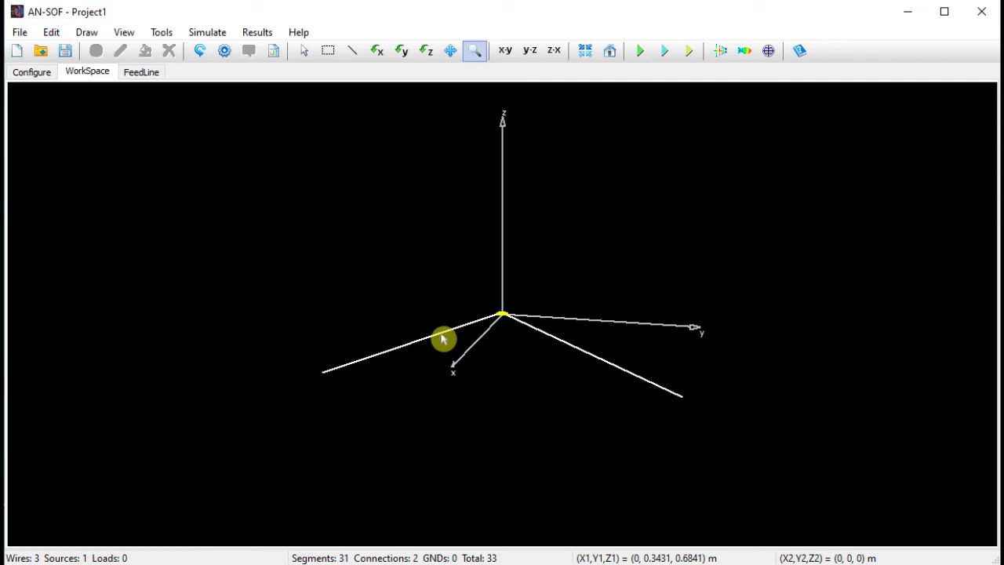
Step: Plot the current distribution along each of the two sloping wires and over the whole antenna in 3D
right_click(443, 338)
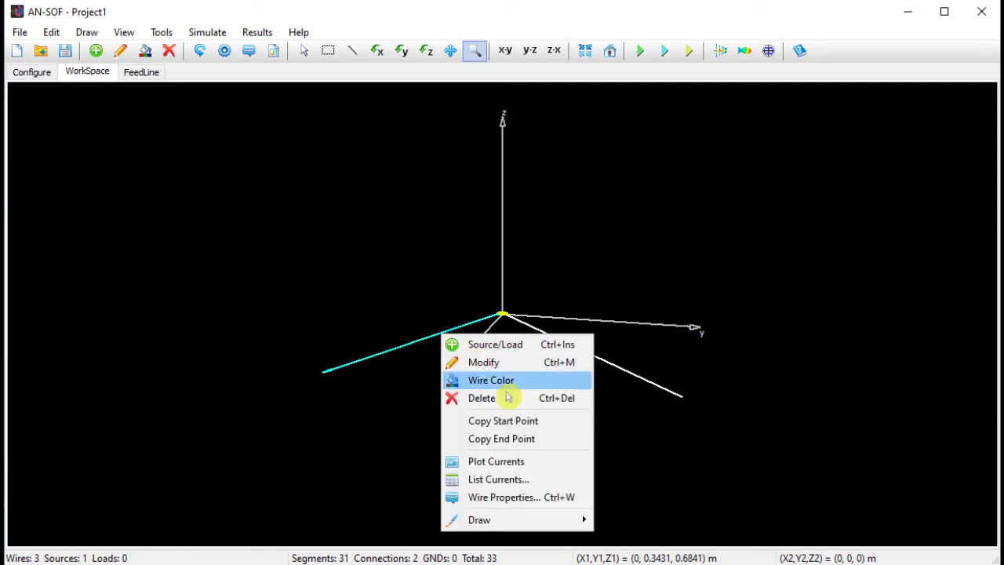
left_click(547, 466)
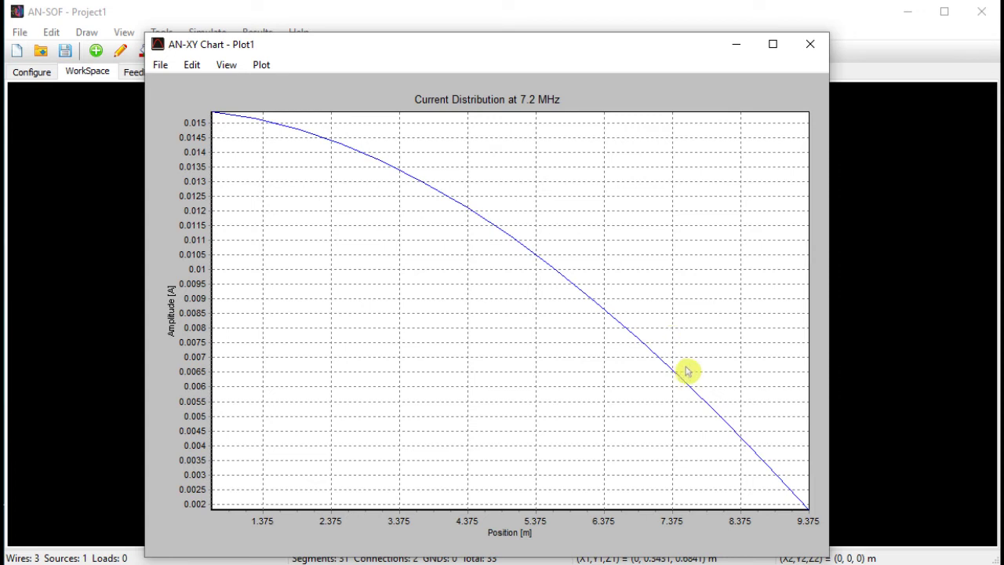
left_click(743, 44)
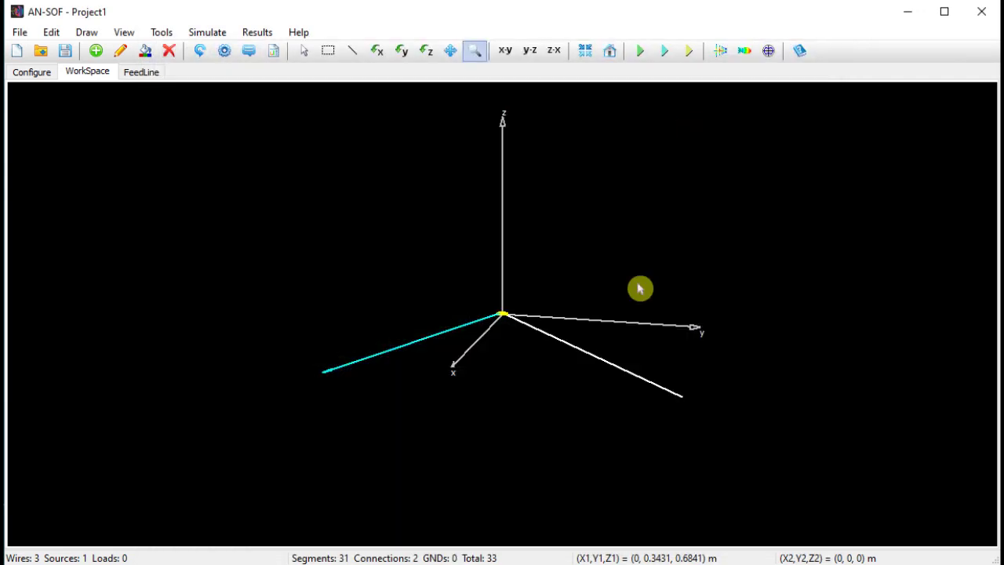
left_click(601, 361)
right_click(601, 362)
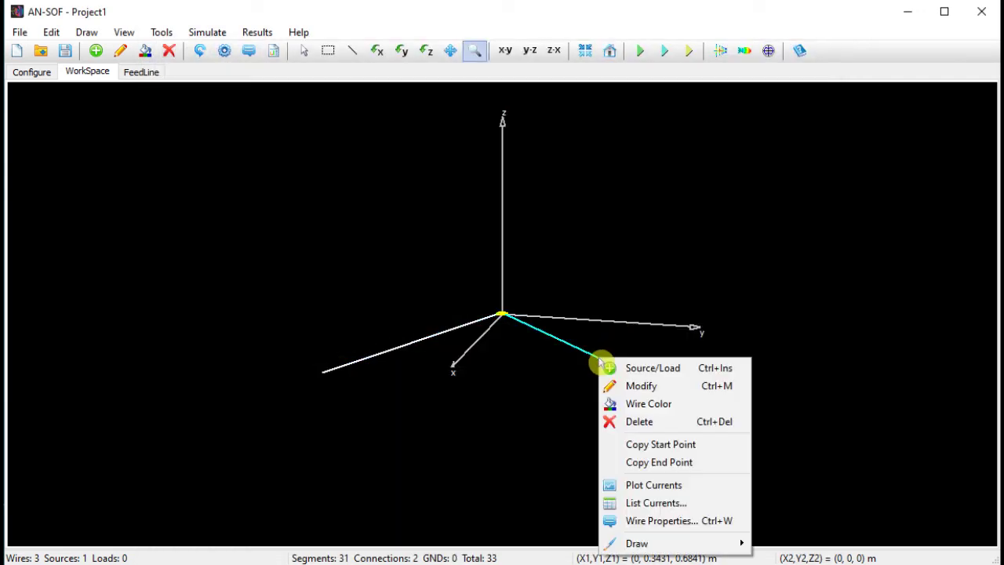
left_click(650, 486)
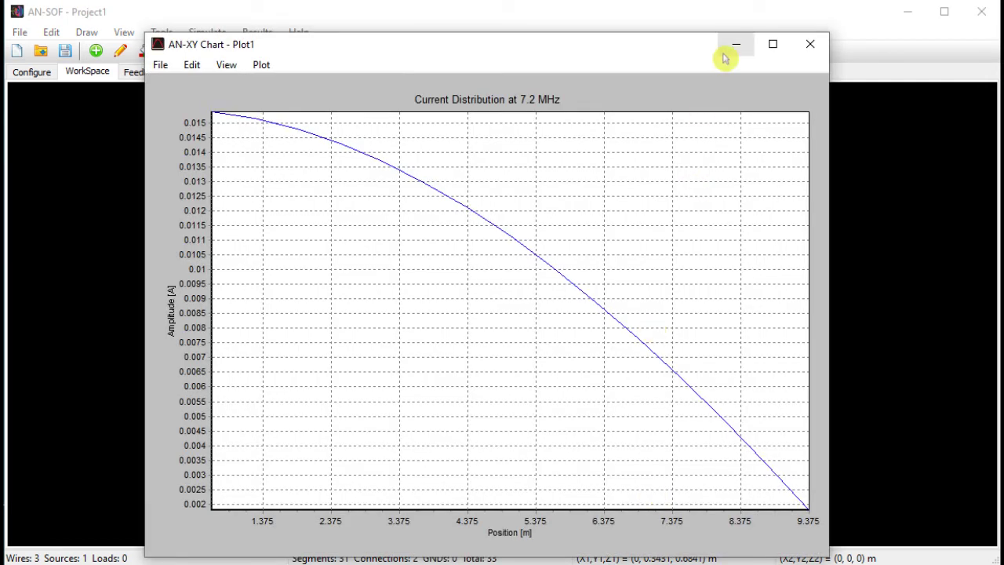
left_click(734, 47)
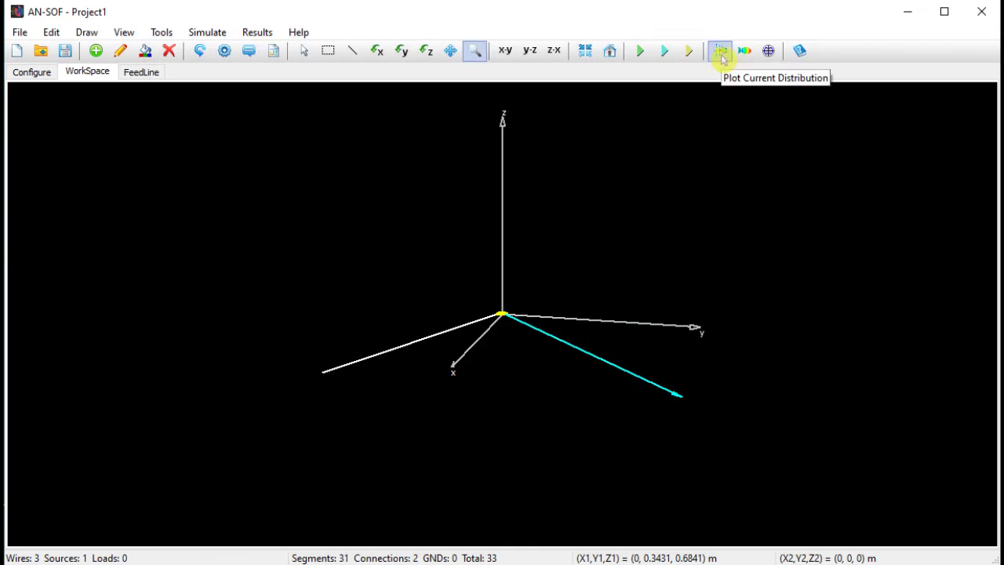
left_click(719, 52)
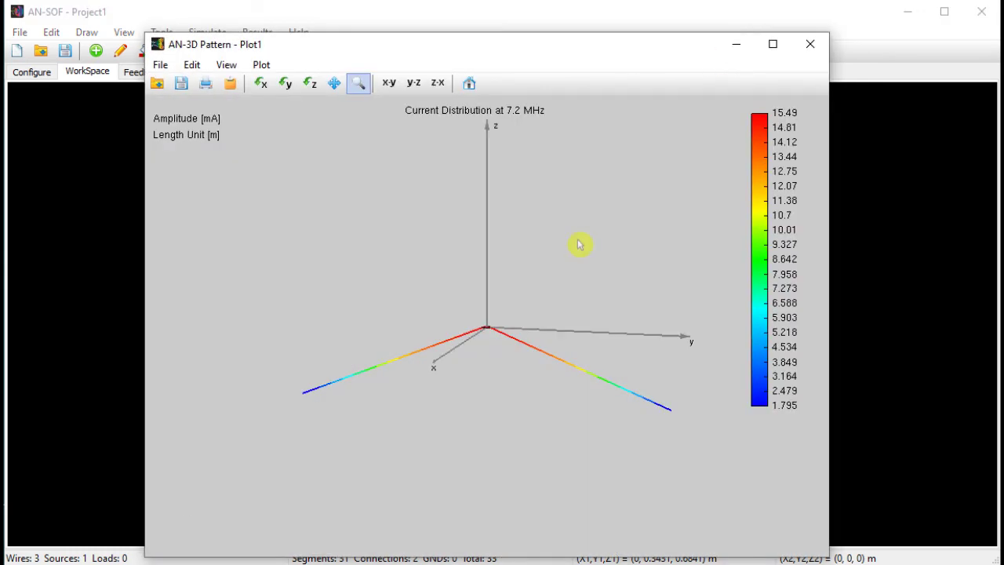
left_click(734, 49)
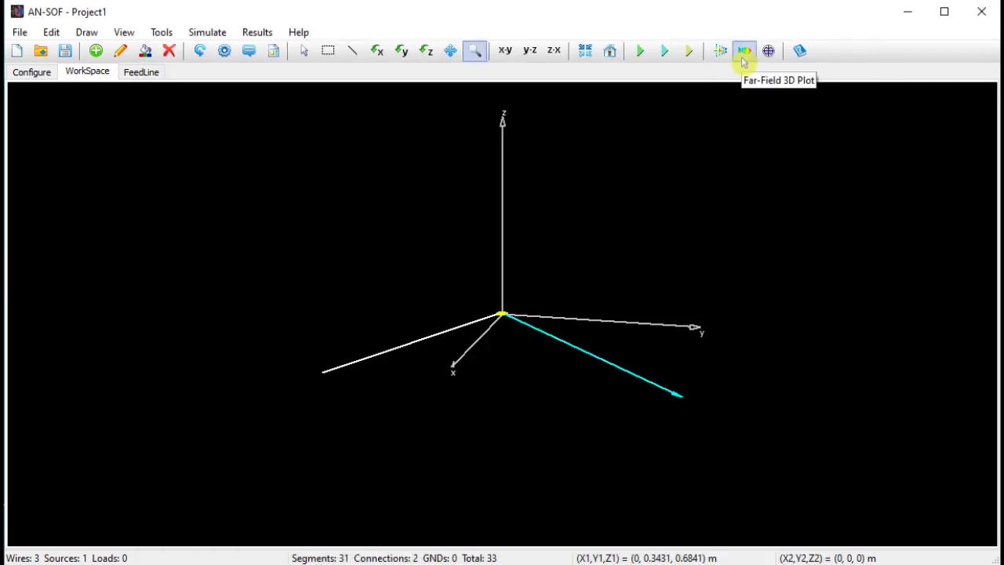
Step: Plot the antenna's far-field pattern in 3D and rotate it about the z axis to examine its shape
left_click(741, 53)
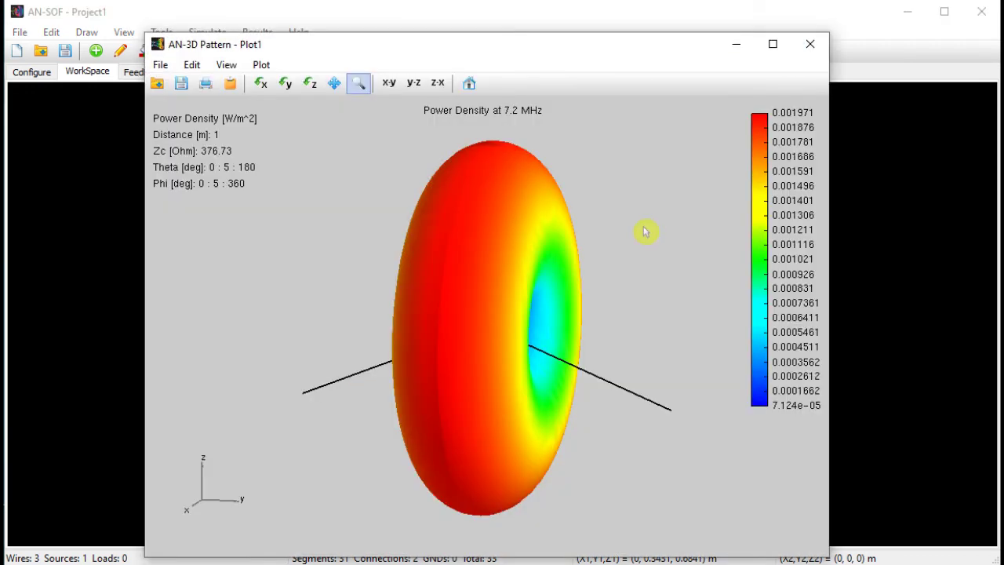
left_click(310, 86)
left_click_drag(528, 220, 518, 226)
left_click_drag(514, 226, 524, 225)
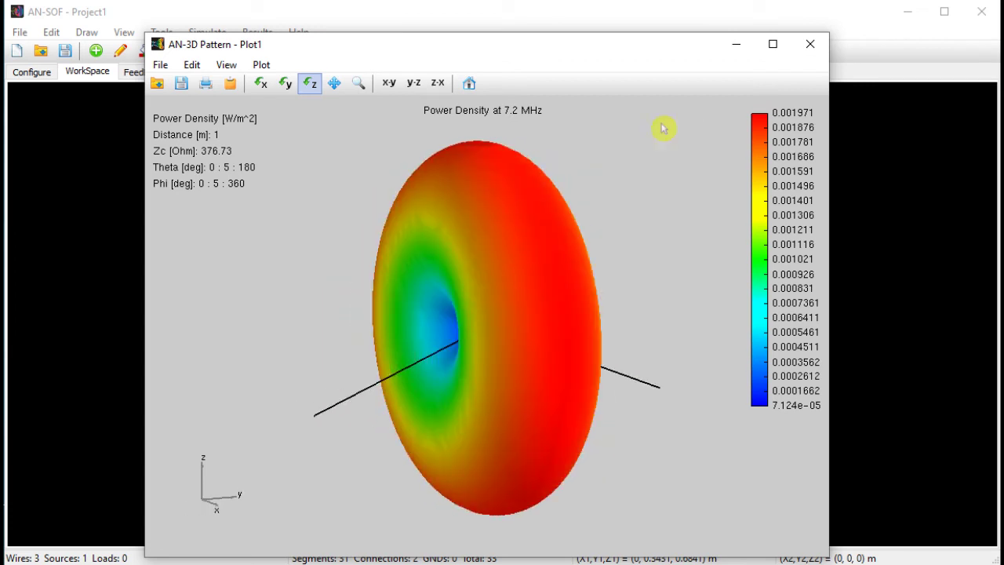
left_click(748, 48)
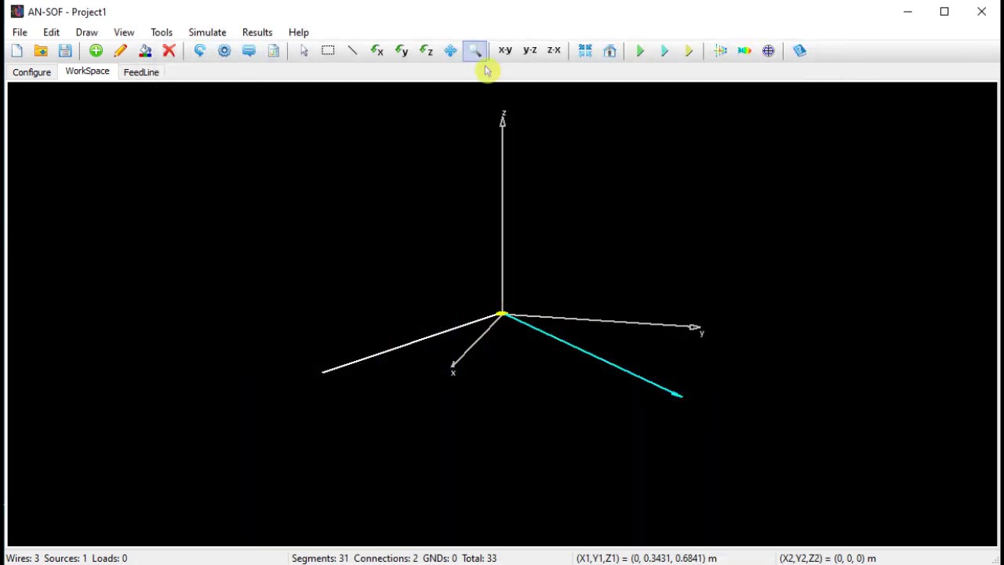
Step: Examine the antenna's input impedance at 7.2 MHz in the input list of the short fed wire's source segment
scroll(585, 256, "up", 10)
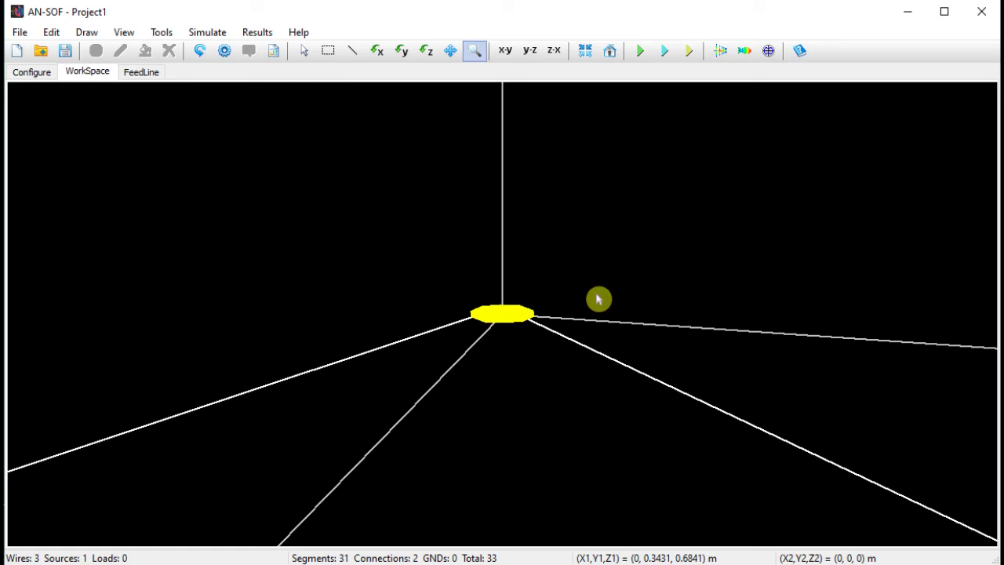
scroll(586, 378, "up", 10)
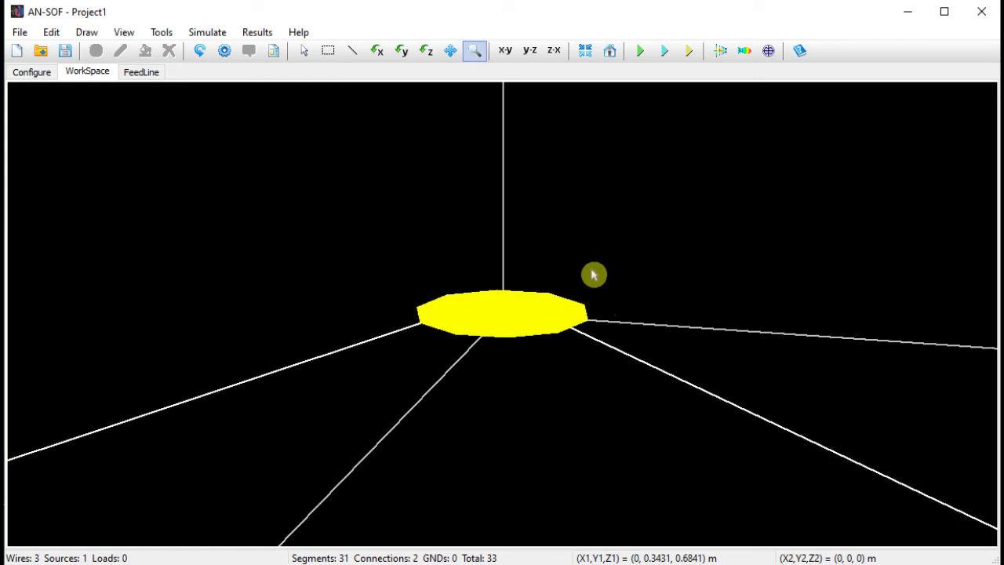
scroll(584, 330, "up", 3)
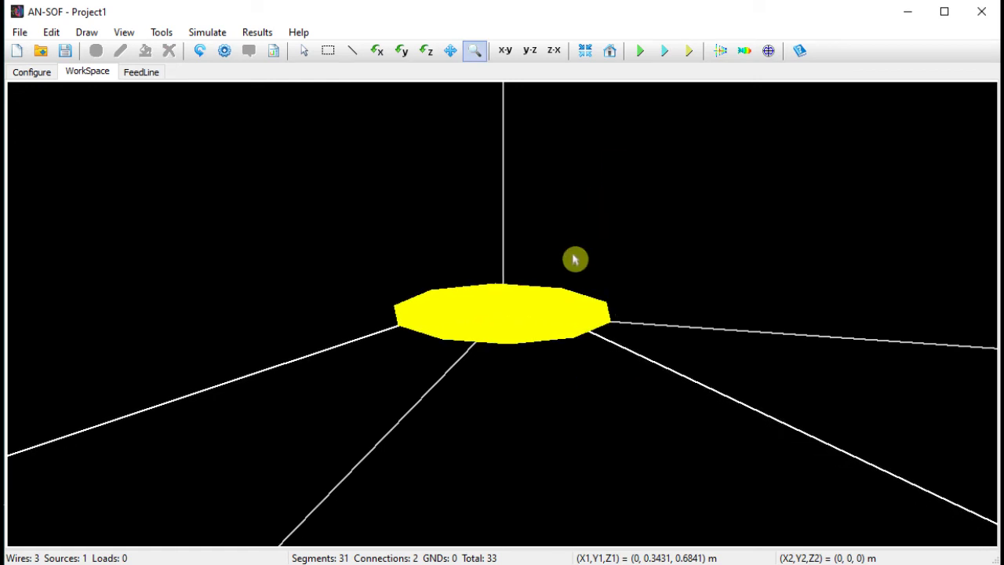
right_click(501, 318)
right_click(491, 311)
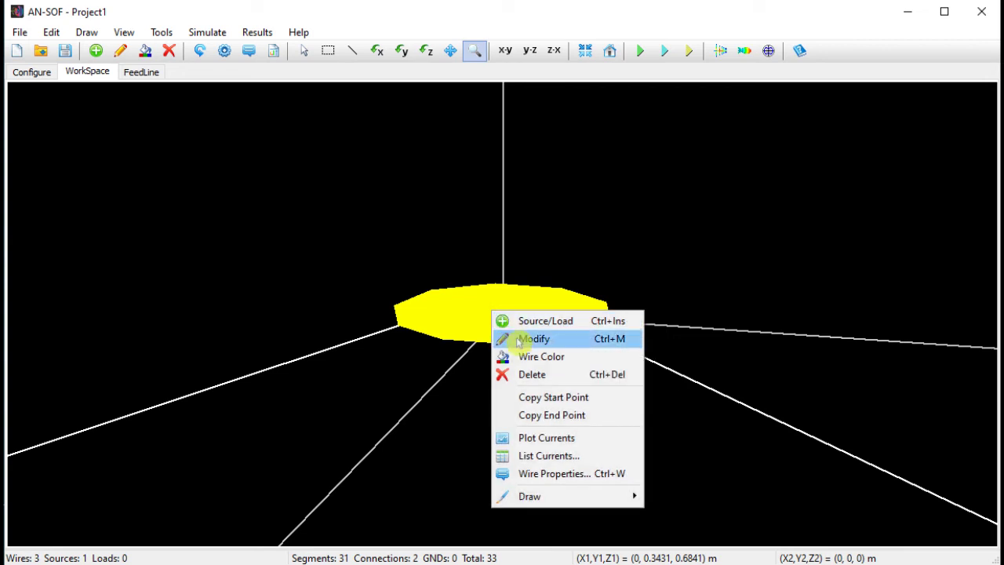
left_click(548, 456)
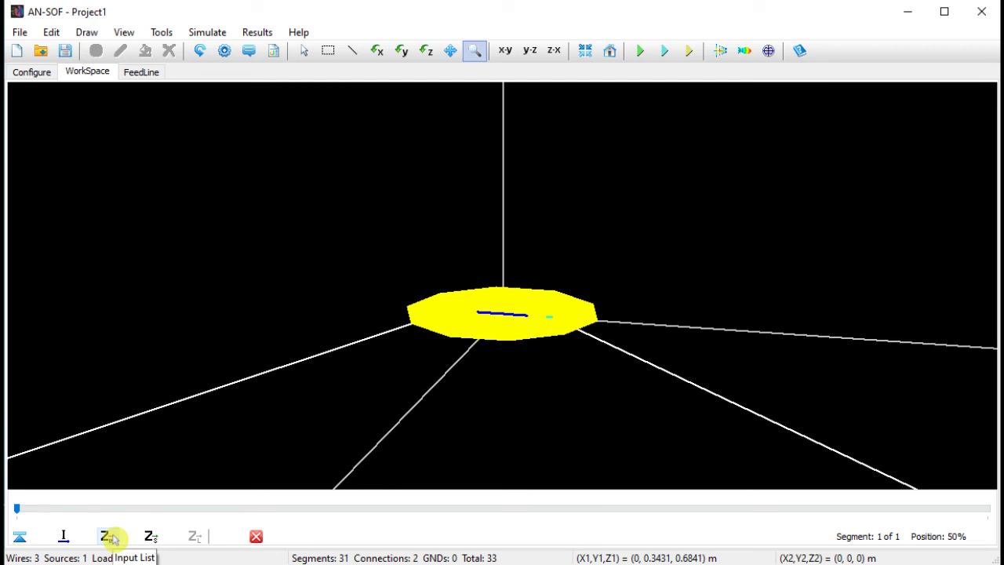
left_click(107, 536)
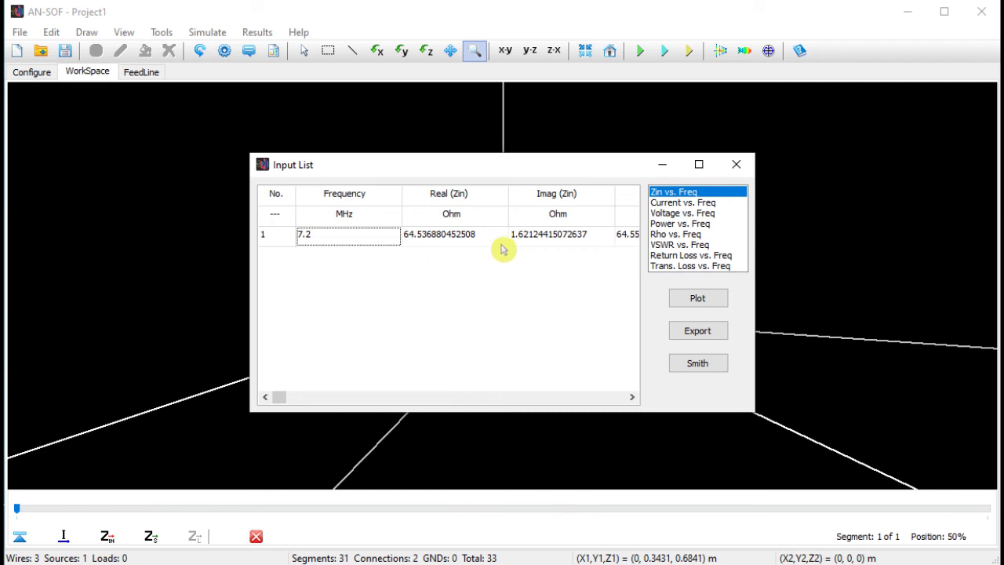
left_click(730, 164)
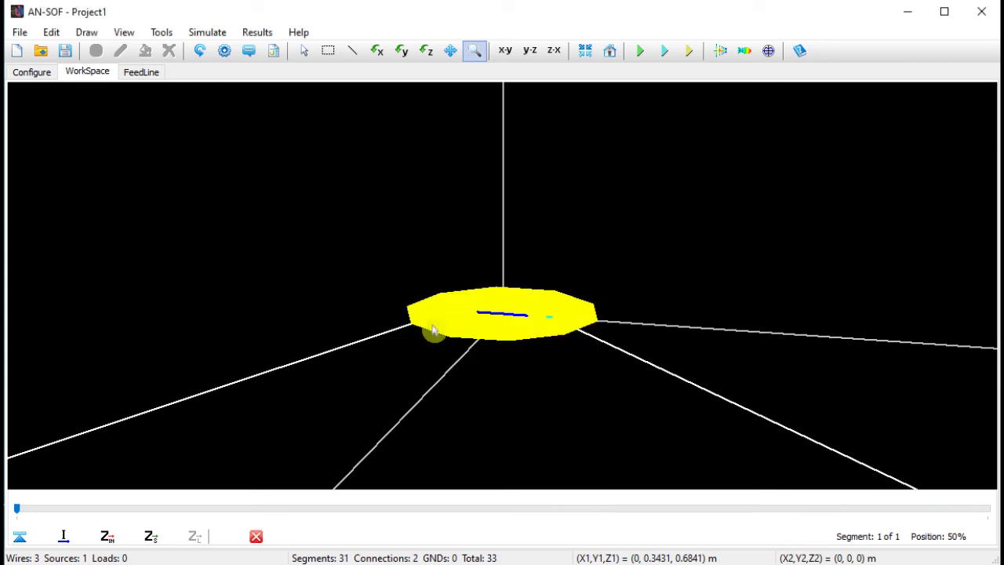
left_click(257, 537)
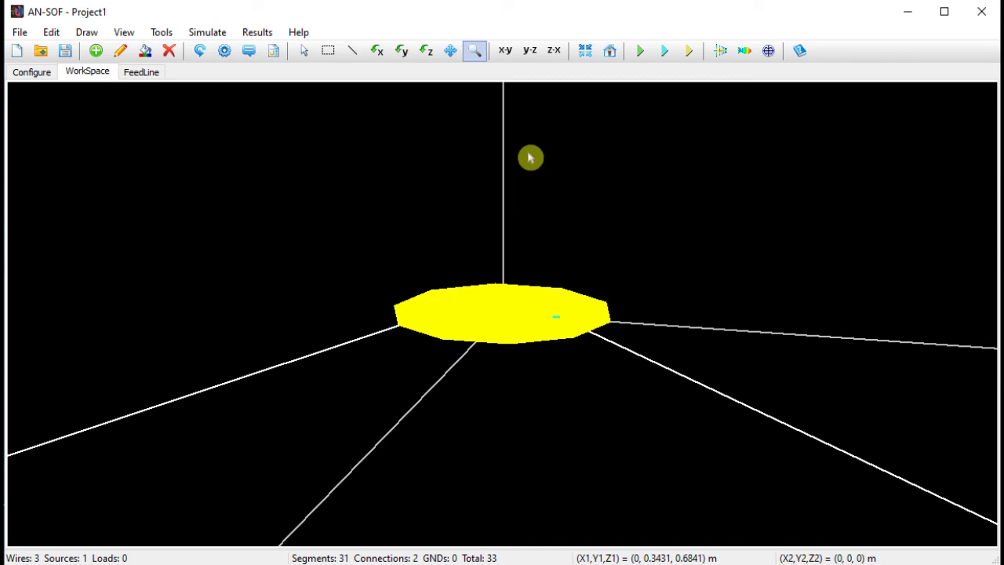
Step: Select all three antenna wires together and move them by 15 m in Z, with no shift in X or Y
left_click(610, 52)
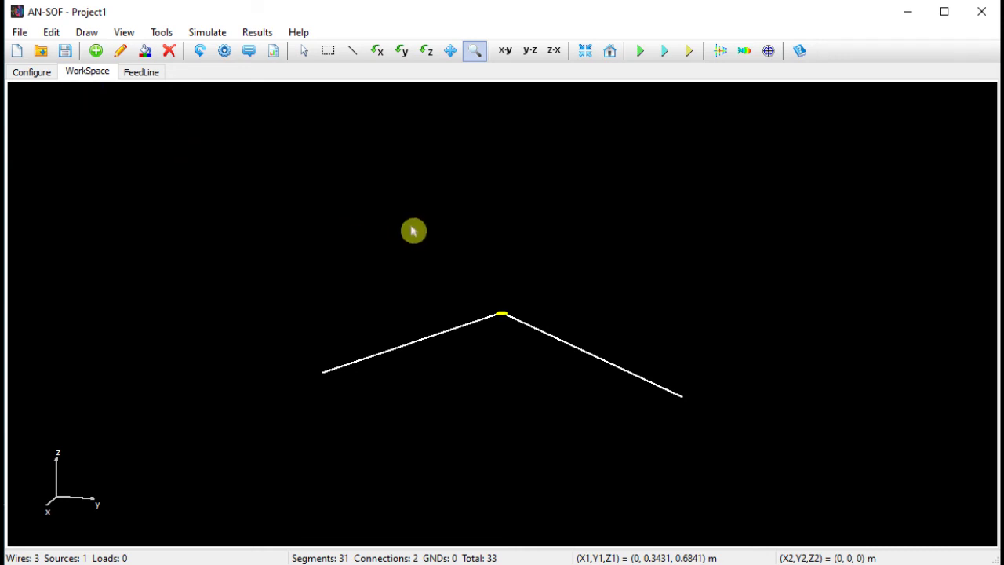
left_click(328, 52)
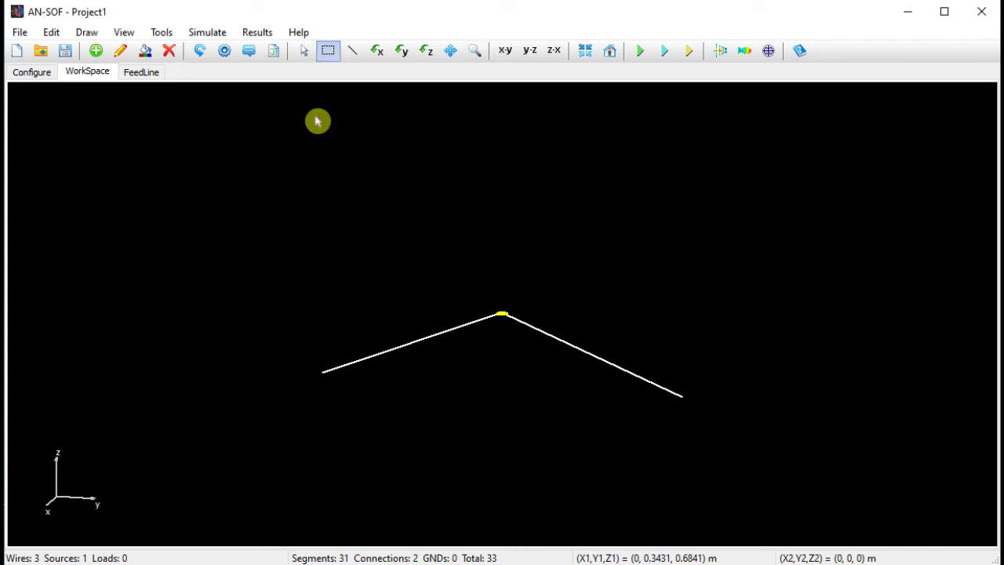
left_click_drag(283, 204, 726, 464)
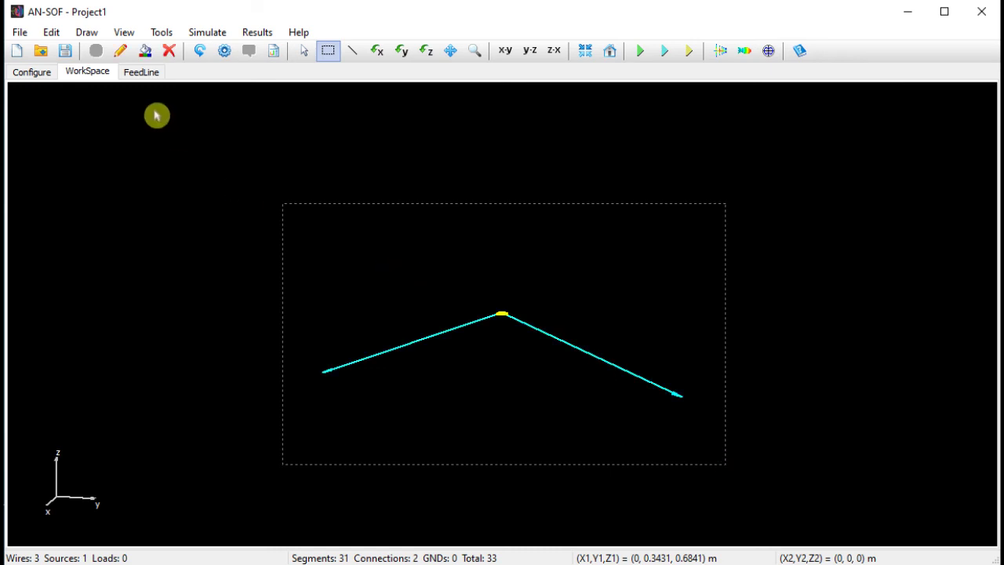
left_click(52, 33)
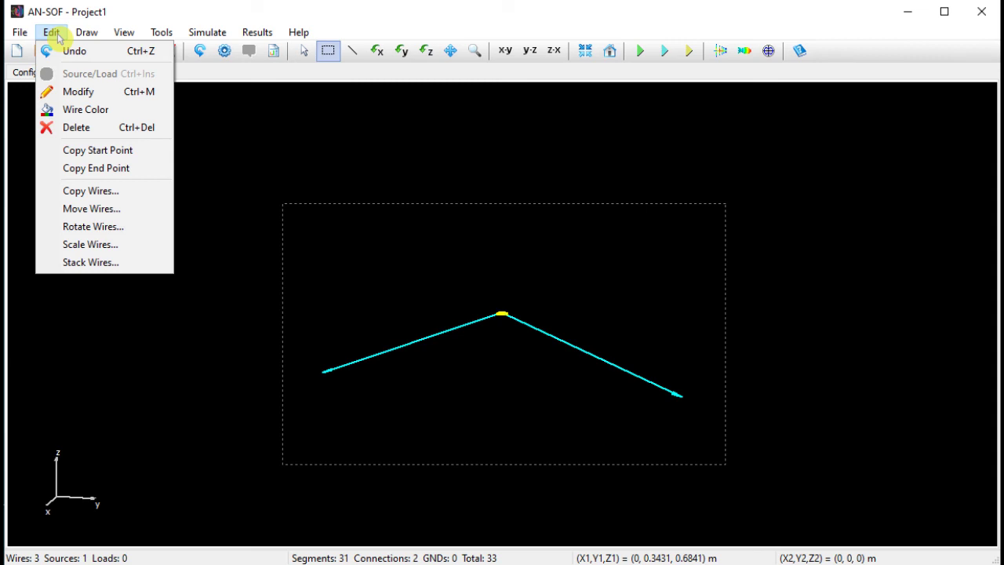
left_click(108, 214)
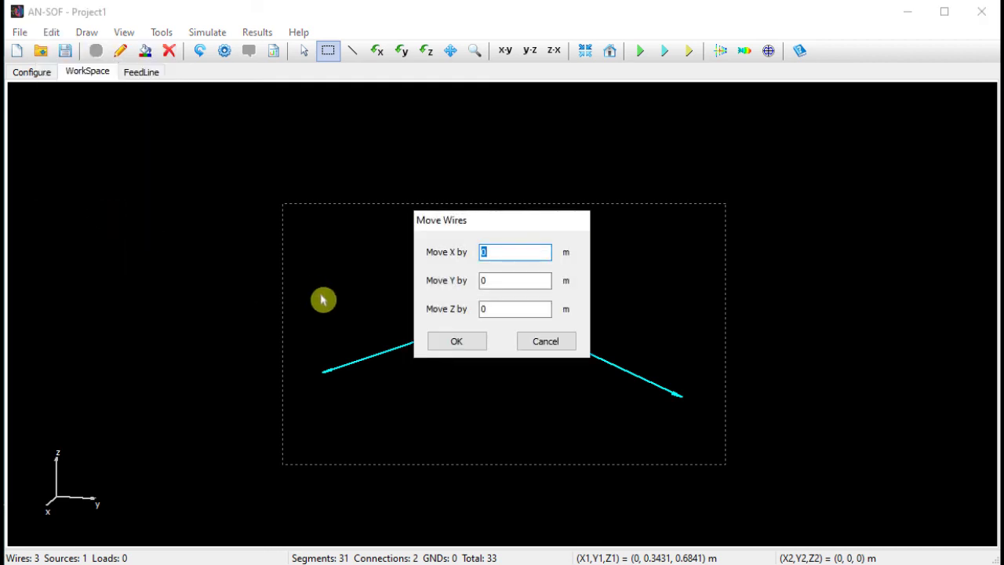
double_click(486, 311)
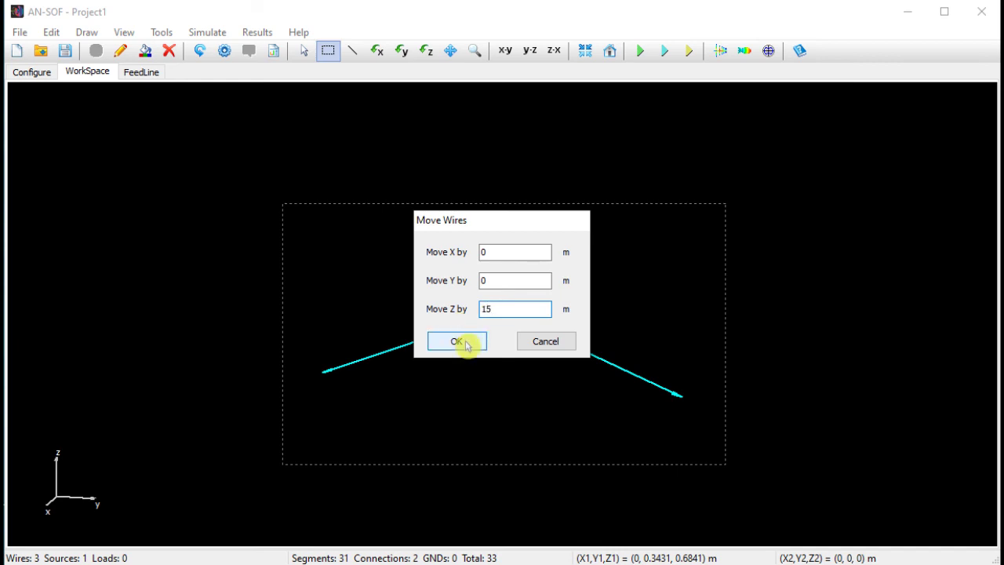
left_click(462, 342)
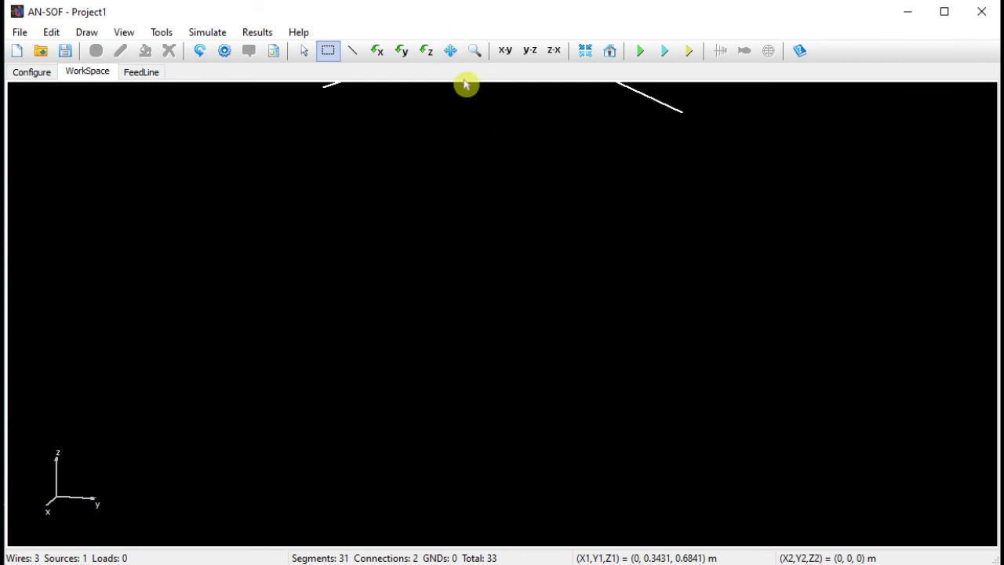
left_click(453, 52)
left_click_drag(475, 110, 456, 330)
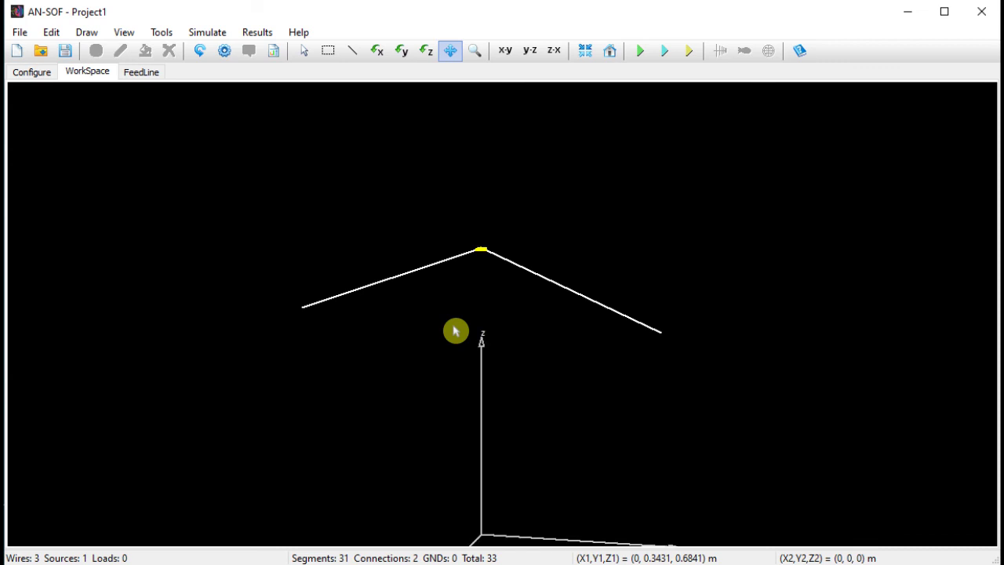
left_click_drag(546, 374, 518, 281)
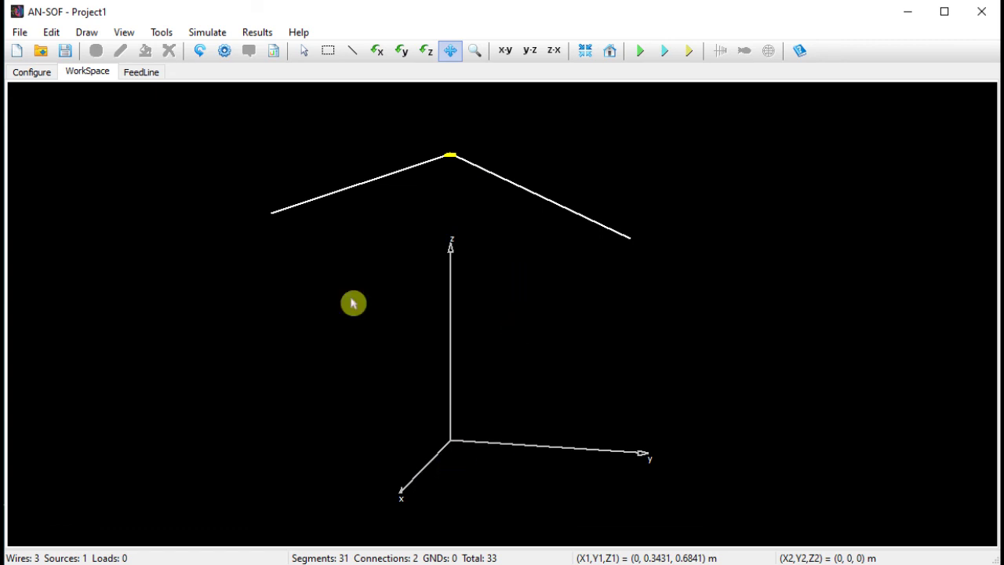
Step: Add a perfect ground plane positioned at Z = 0 m
left_click(32, 72)
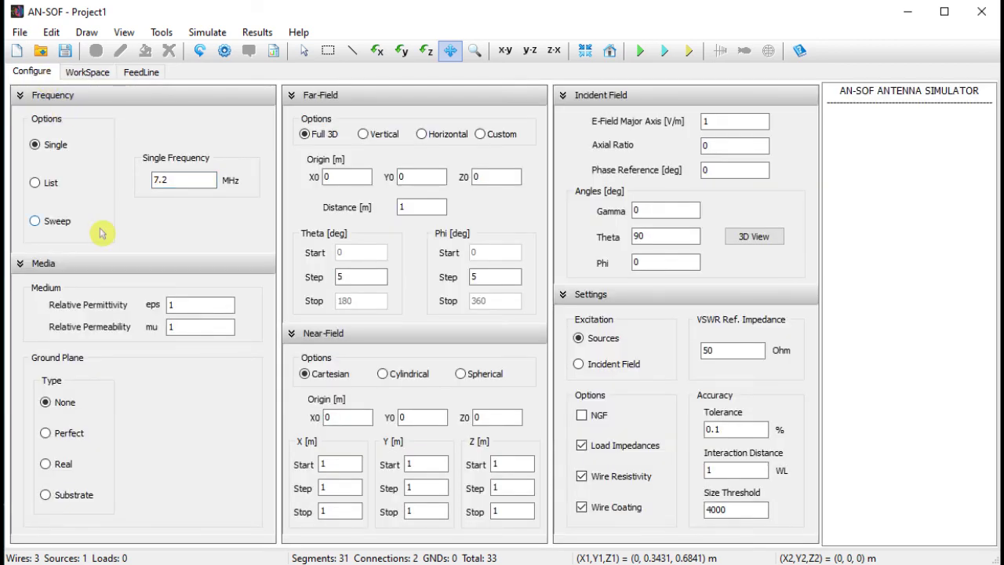
left_click(48, 436)
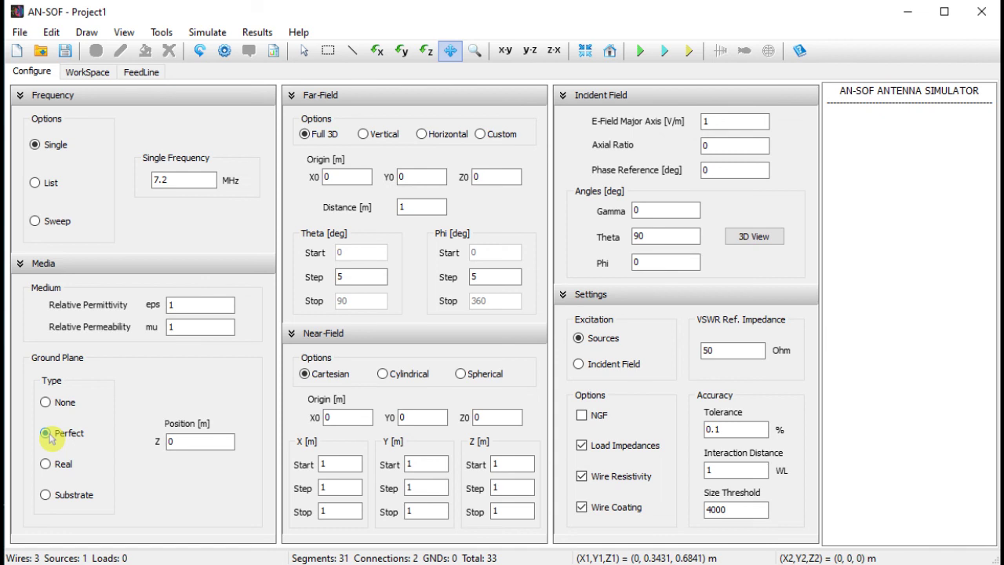
left_click(180, 451)
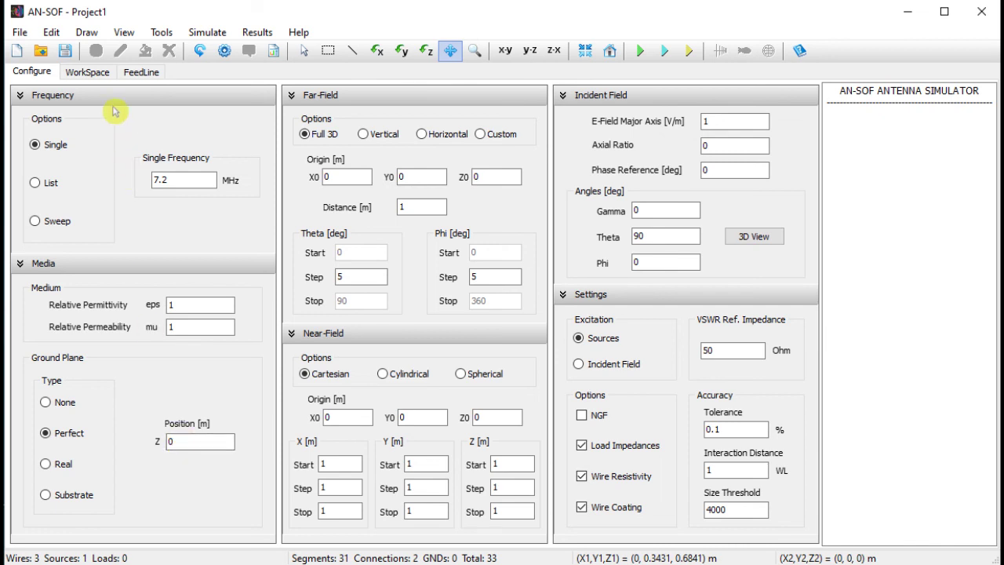
Step: Run the currents and far-field calculation for the raised antenna above the perfect ground
left_click(87, 72)
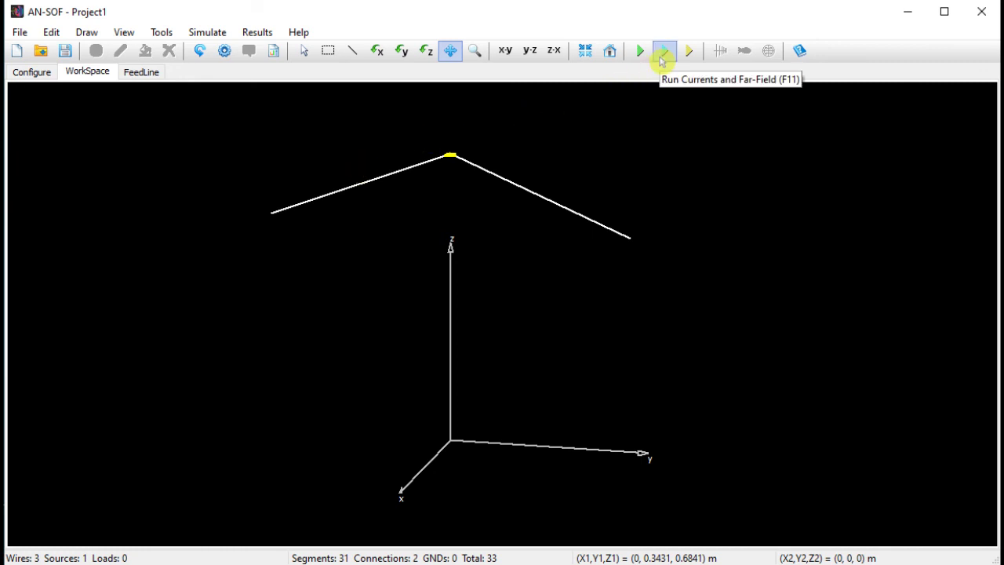
left_click(663, 59)
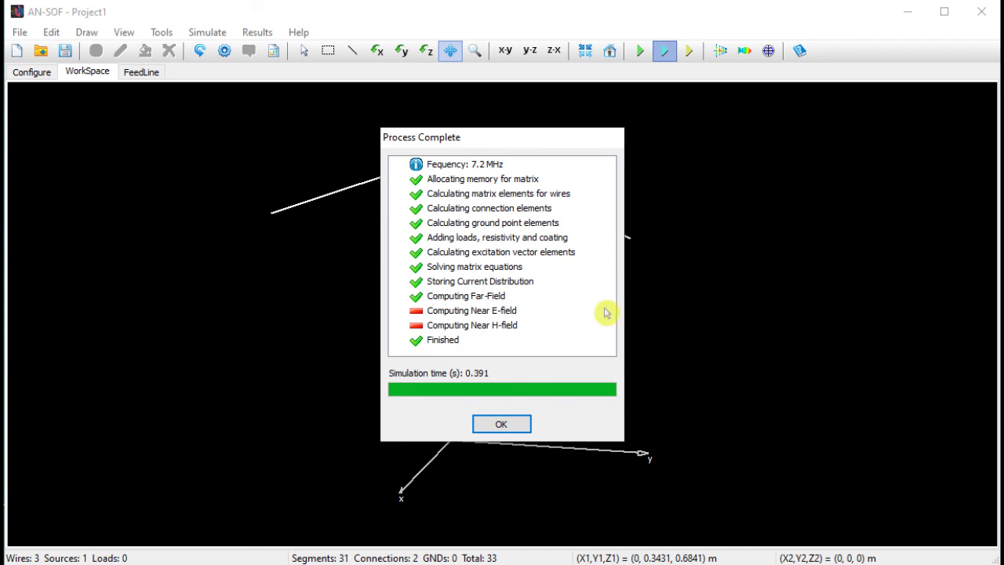
left_click(526, 425)
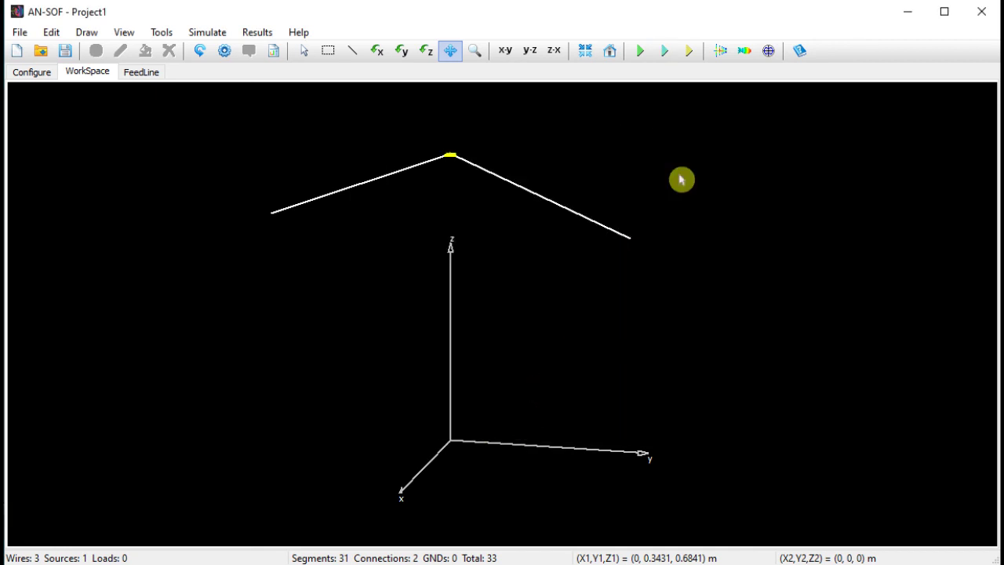
Step: Plot the 3D far-field pattern of the antenna over the ground plane and bring both pattern and wires into view
left_click(744, 59)
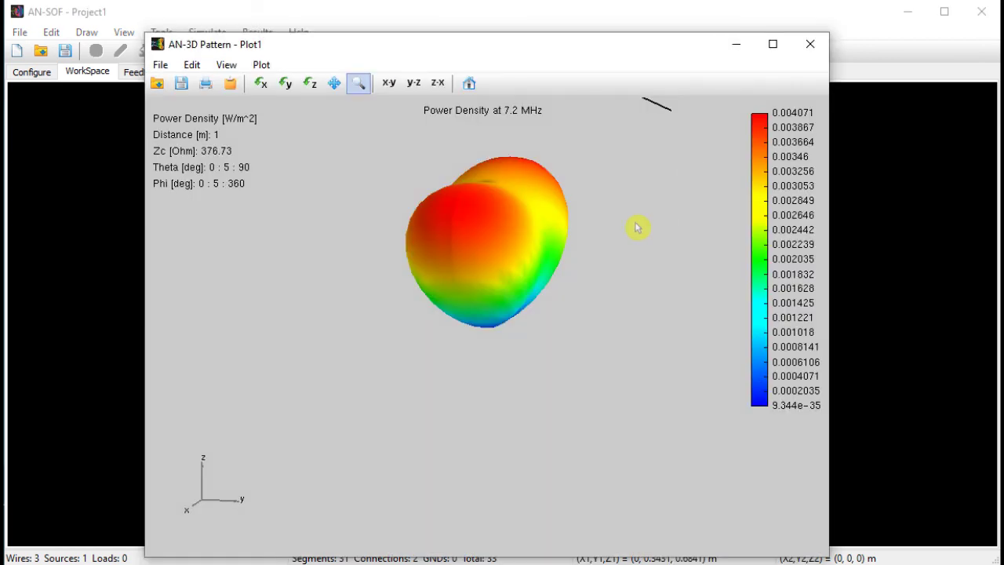
left_click(334, 83)
left_click_drag(552, 241, 519, 374)
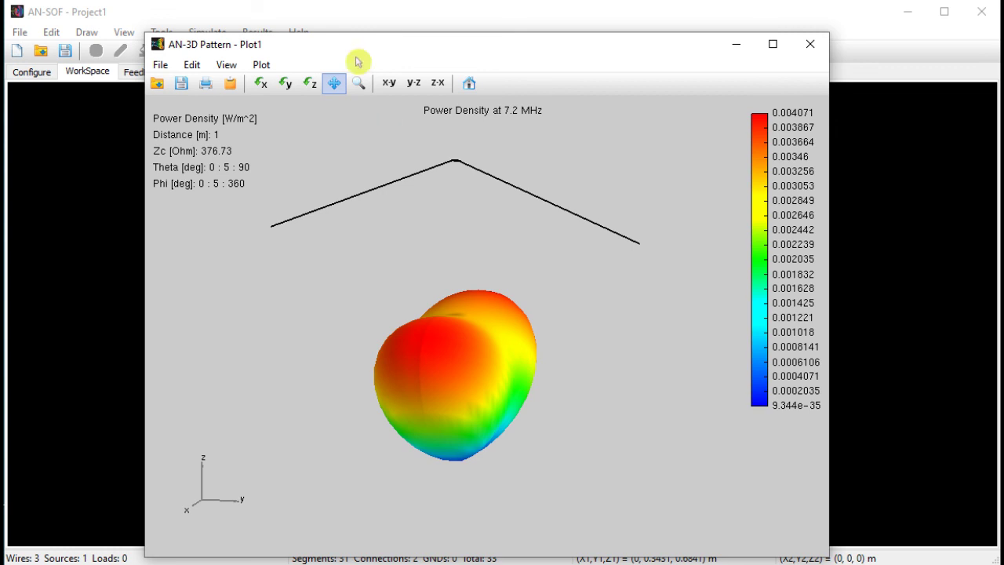